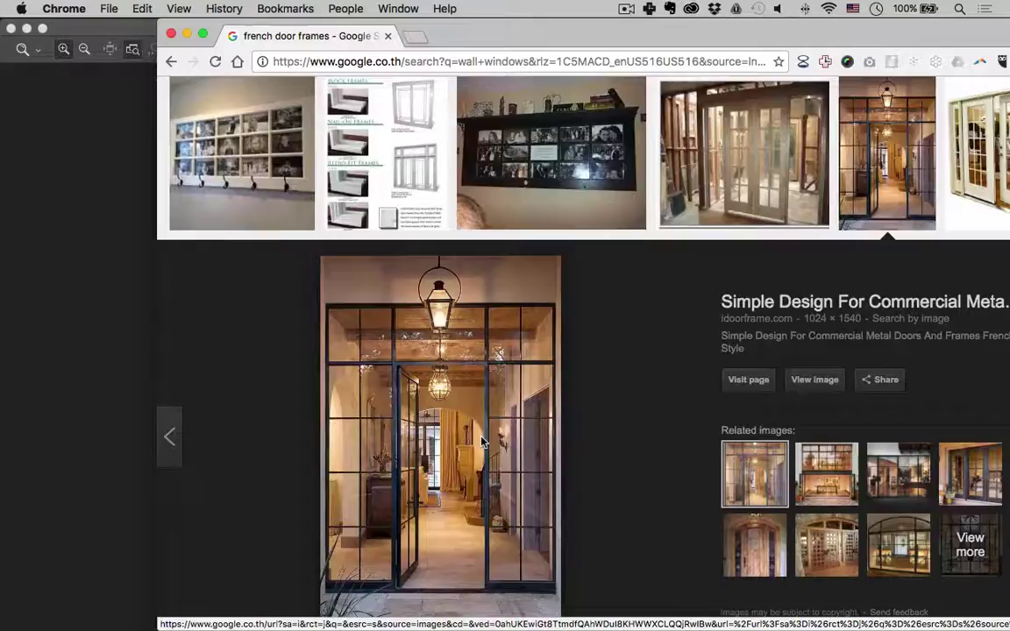
Drag the steel French-door photo from Google Images into Photoshop to open it.
drag(481, 441, 451, 242)
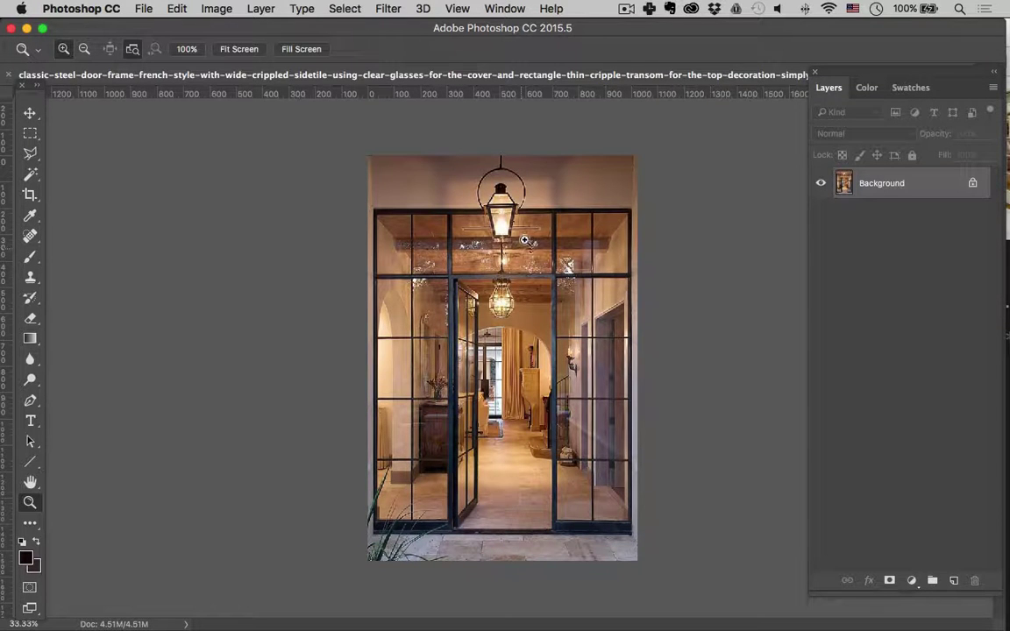
Show the photo full screen, create a Background copy layer and hide the original Background.
key(f)
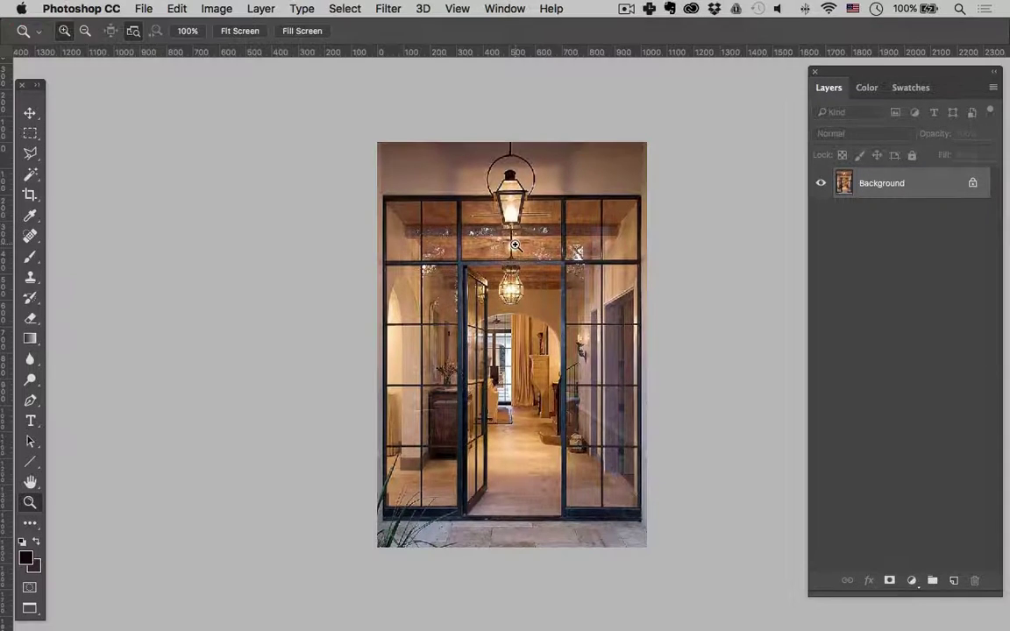
drag(425, 252, 355, 272)
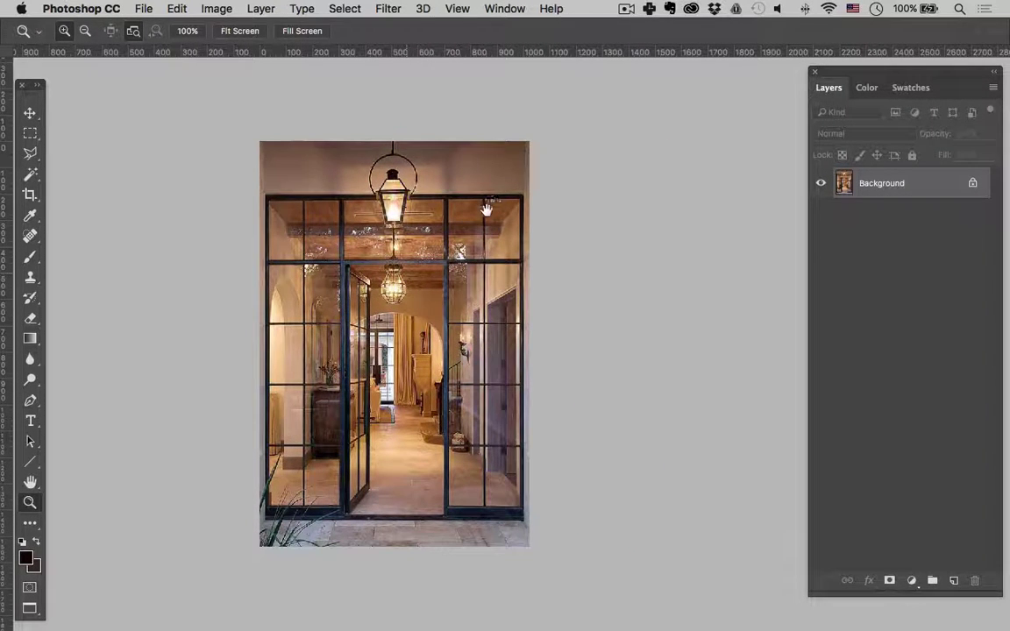
drag(437, 191, 439, 192)
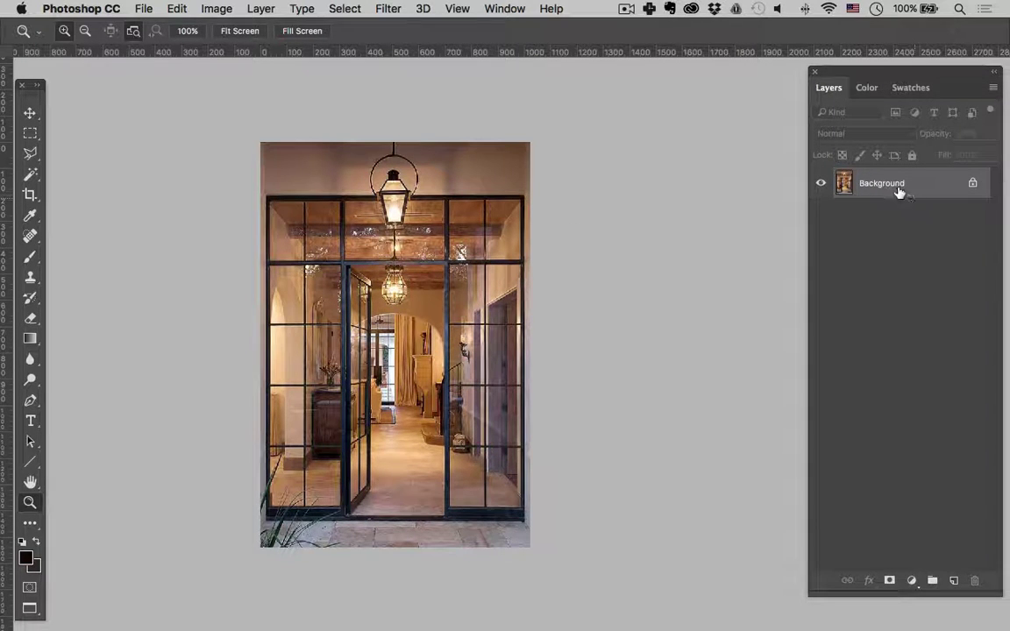
drag(898, 191, 954, 580)
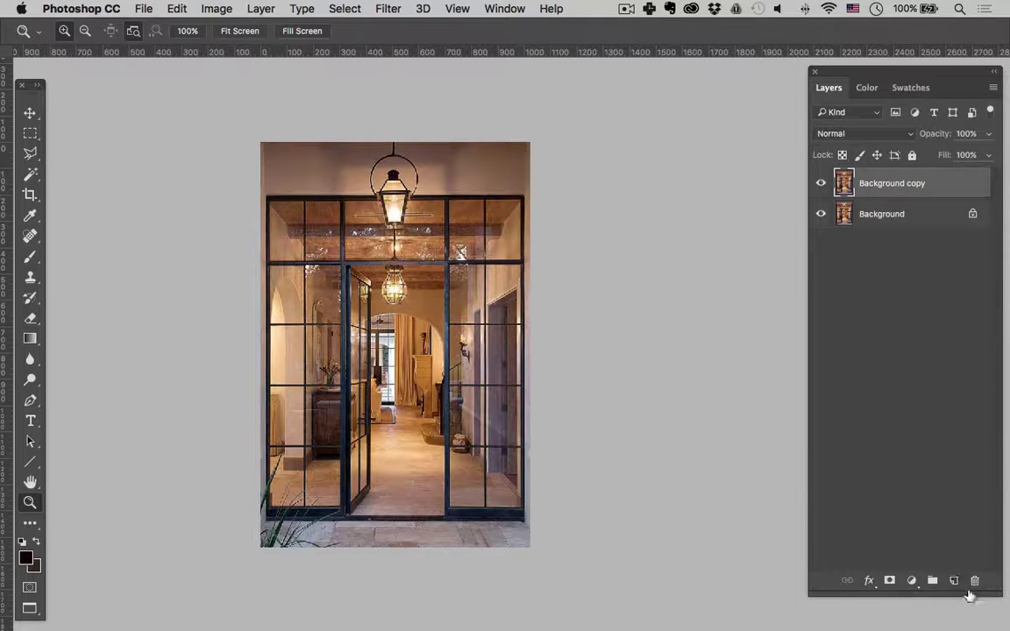
click(820, 216)
Zoom to 100% and marquee-select the sidelight's left, bottom, top and right frame edges.
key(m)
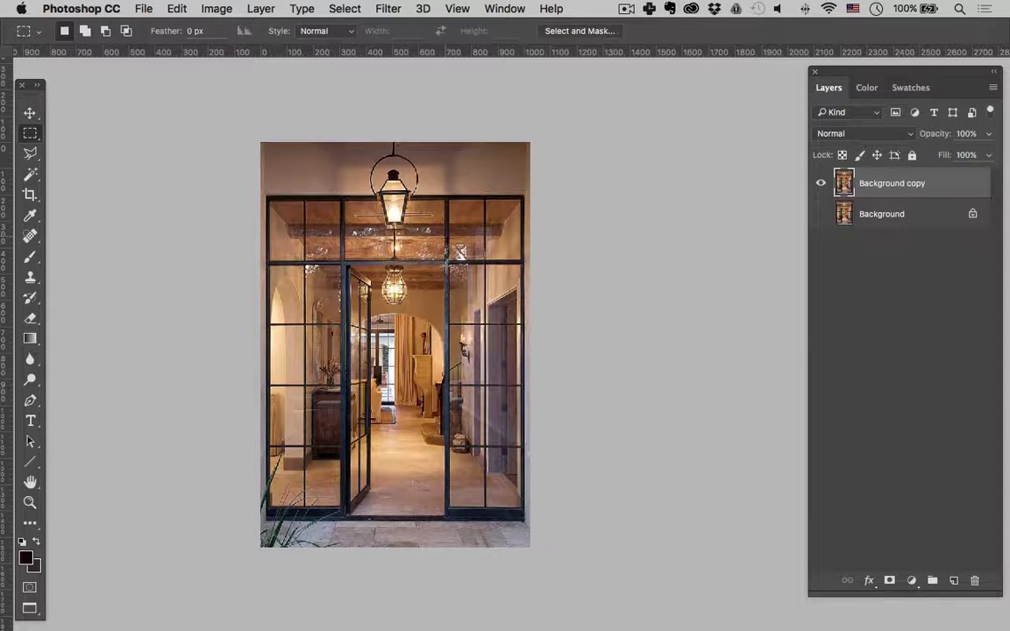
click(470, 288)
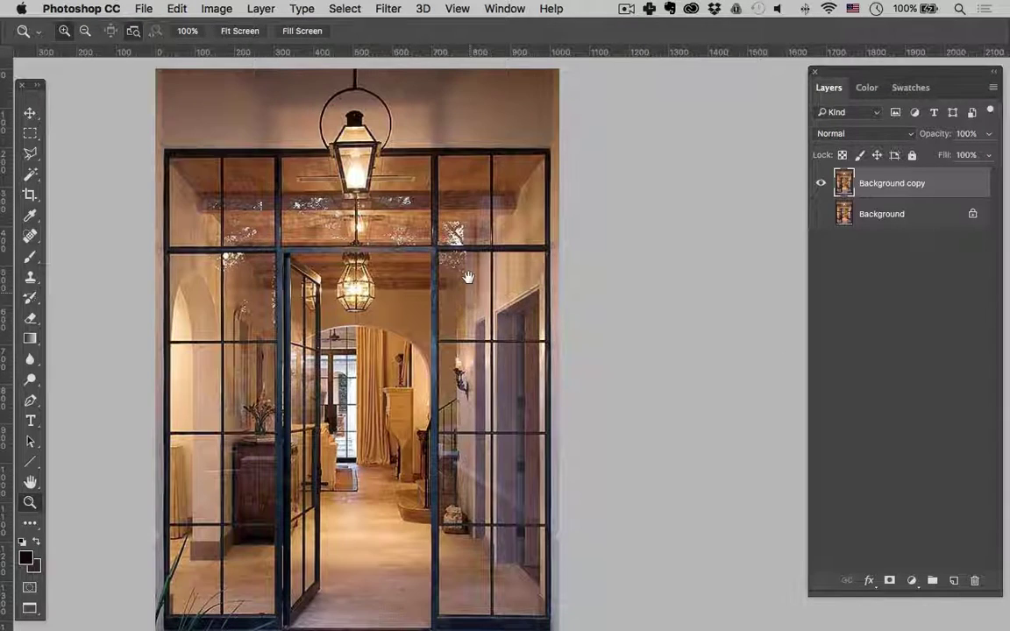
key(m)
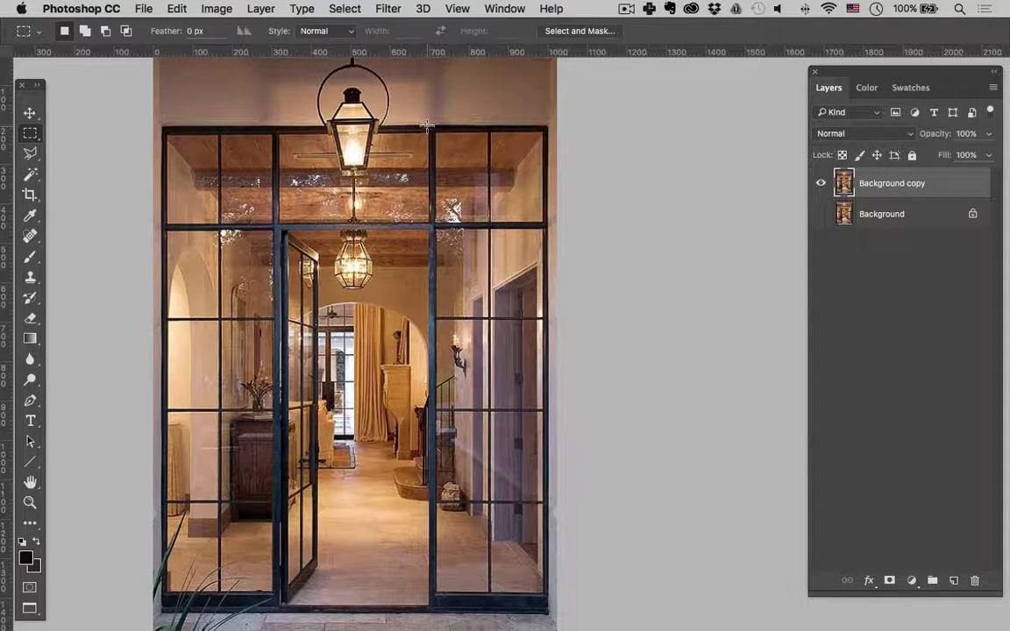
drag(429, 129, 436, 604)
key(shift)
drag(549, 593, 392, 530)
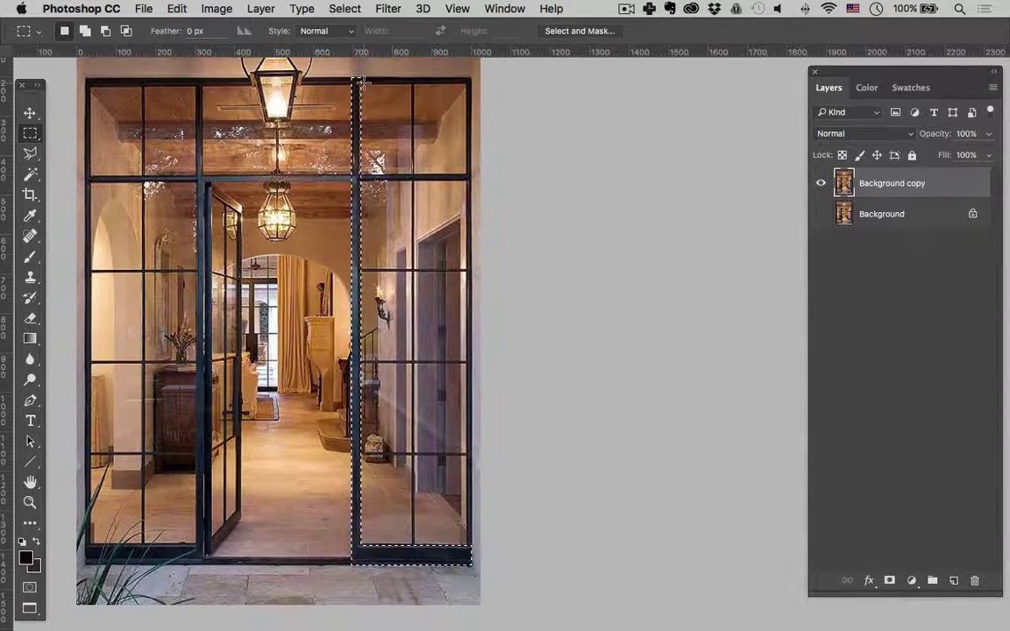
key(shift)
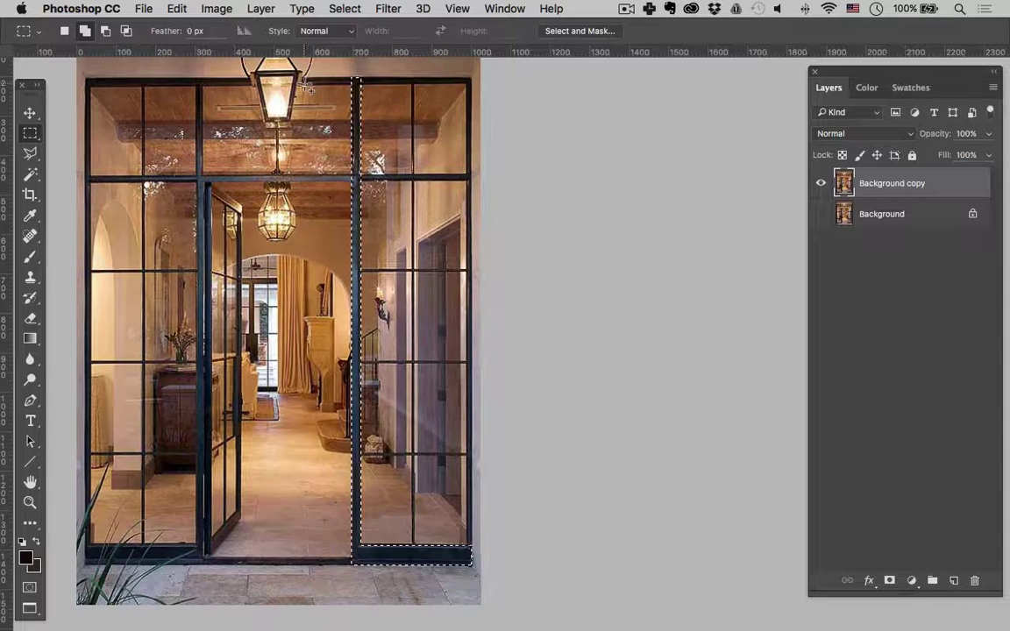
drag(308, 87, 483, 131)
key(shift)
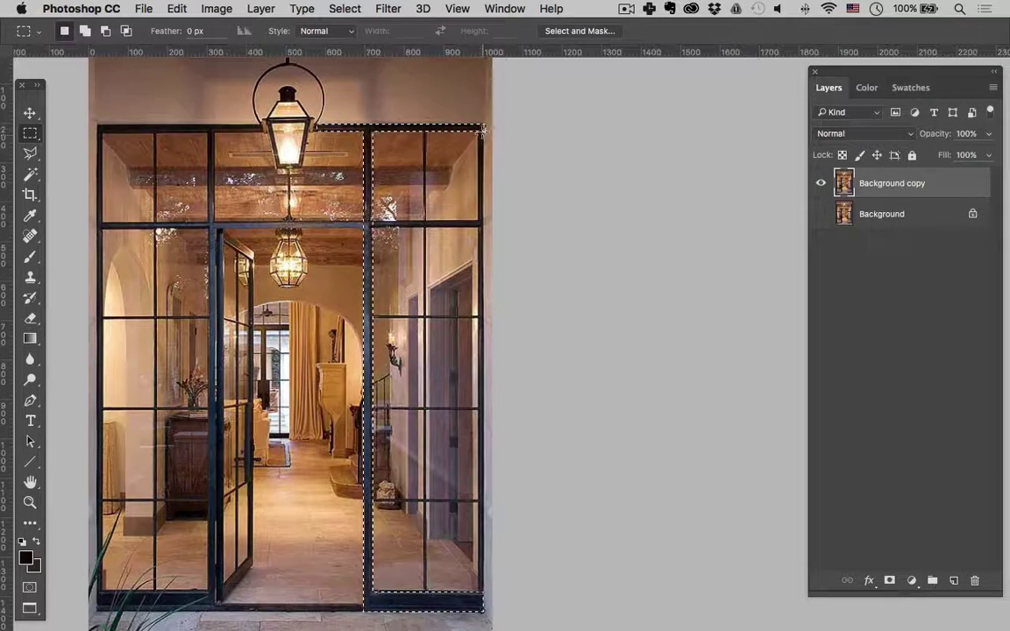
drag(482, 131, 484, 553)
Add the sidelight's middle vertical bar and upper two crossbars to the selection.
scroll(465, 412, up, 2)
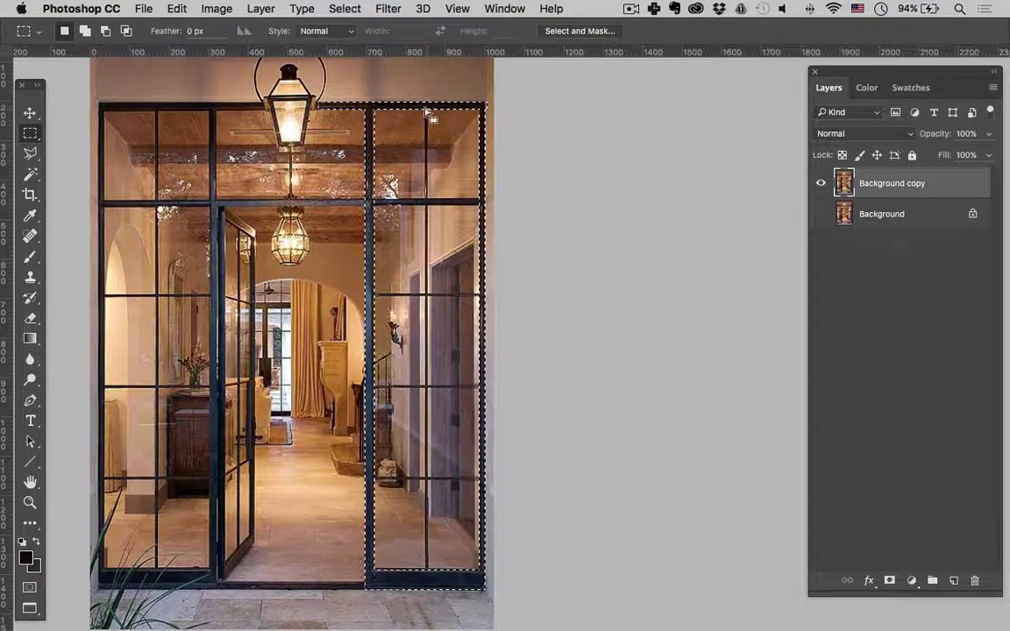
drag(429, 110, 432, 585)
key(shift)
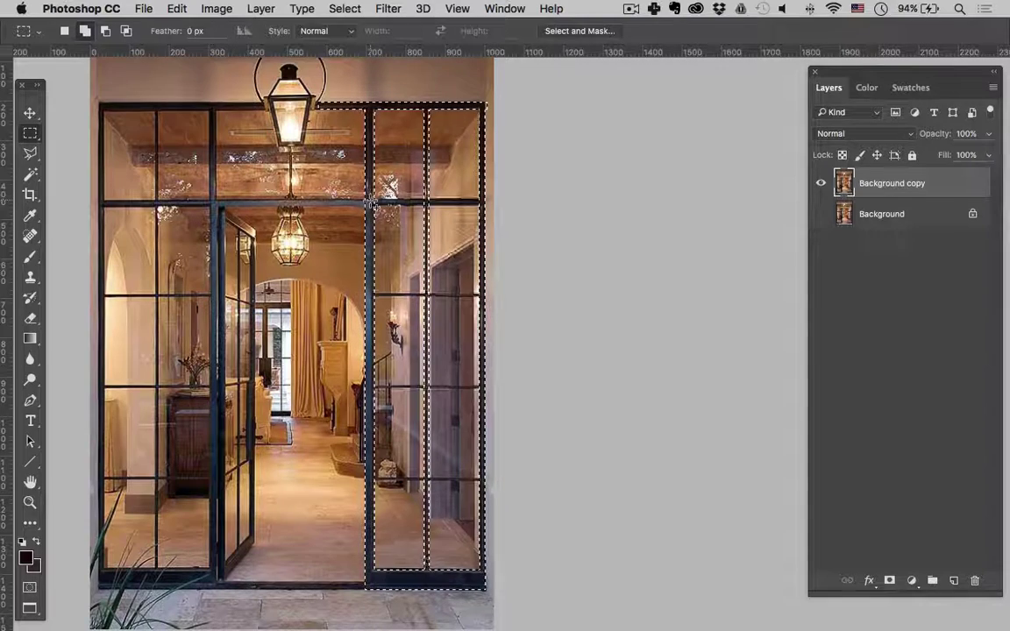
drag(465, 214, 490, 208)
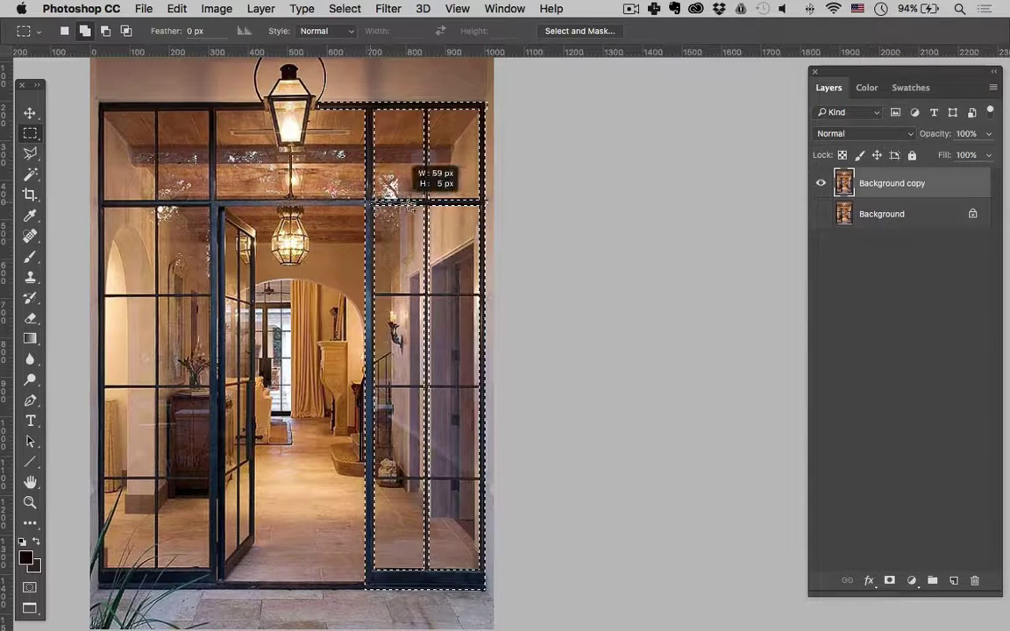
drag(417, 205, 487, 203)
key(shift)
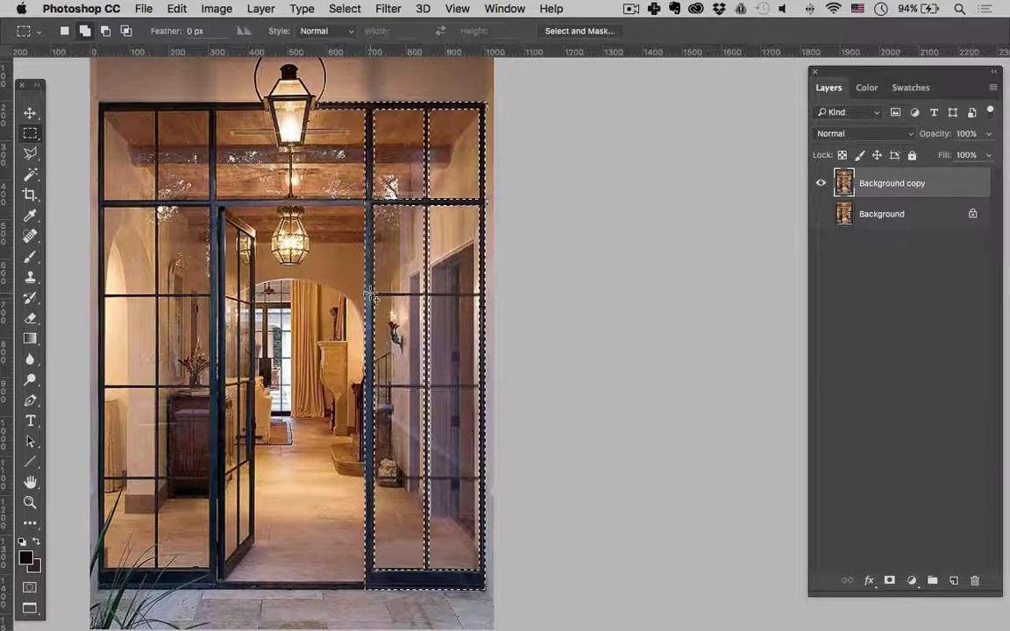
drag(422, 301, 489, 304)
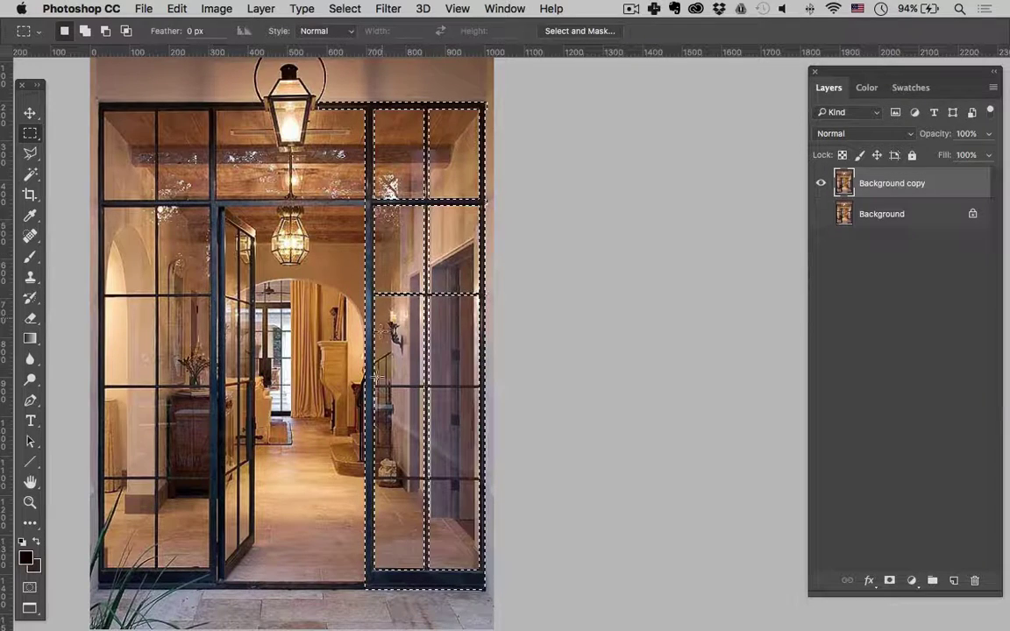
Add the third and lowest crossbars, the bottom rail and the bar above the doors.
key(shift)
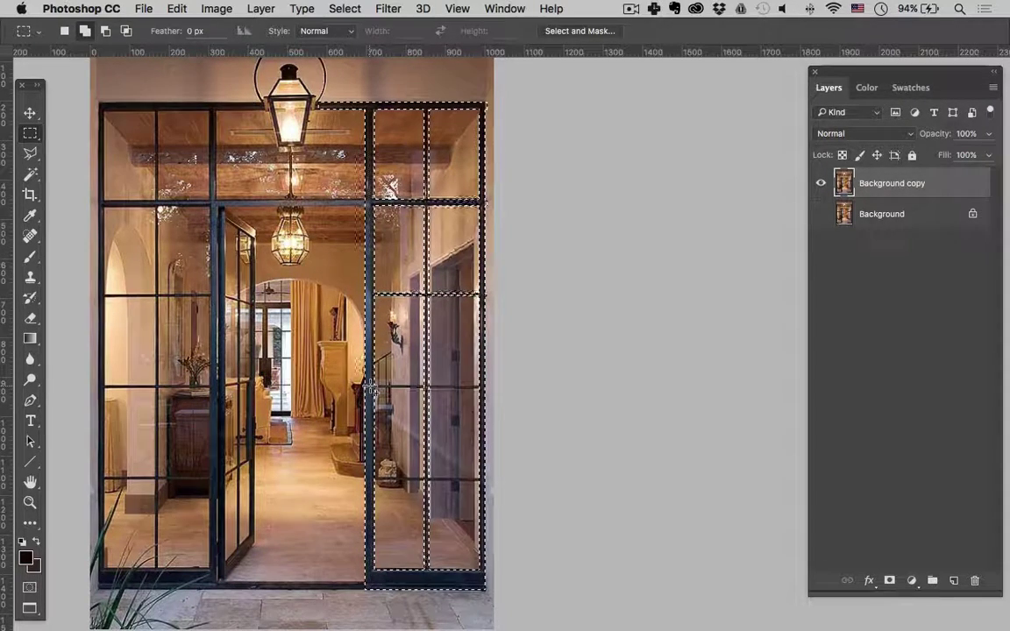
drag(455, 390, 491, 395)
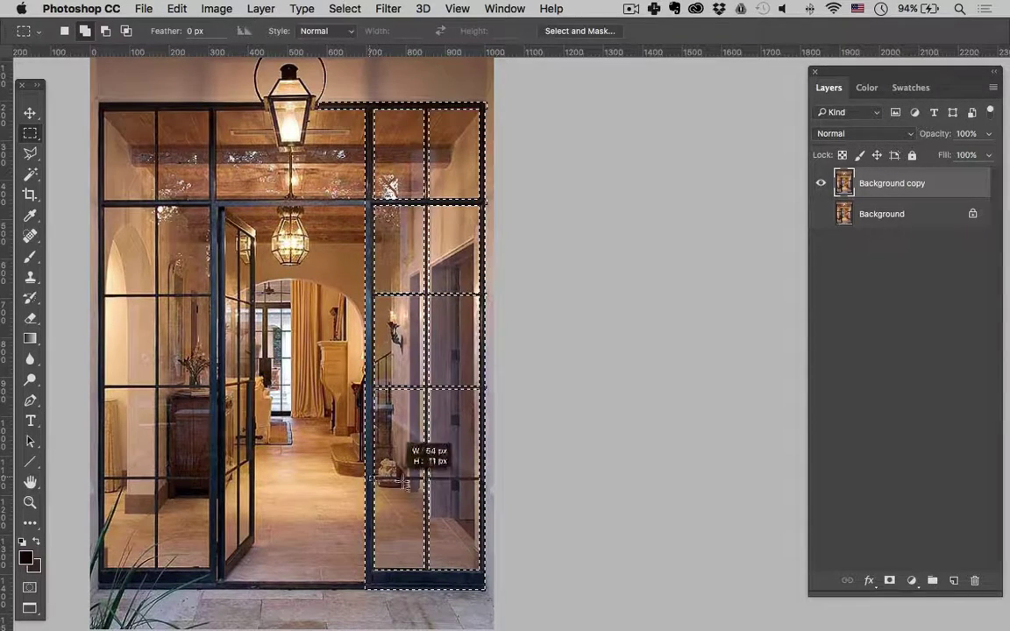
drag(456, 480, 485, 481)
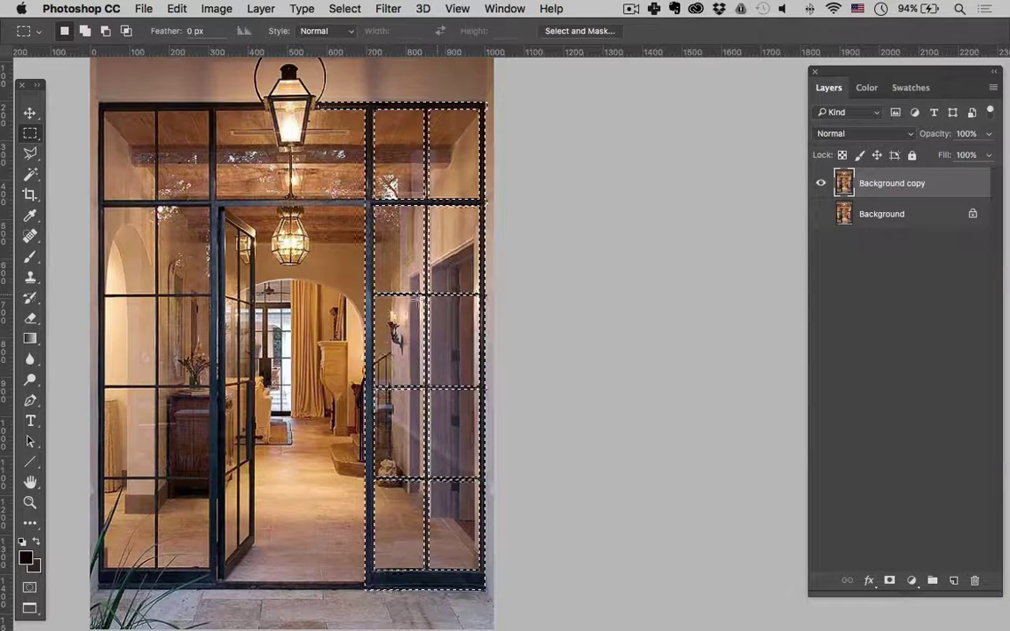
key(shift)
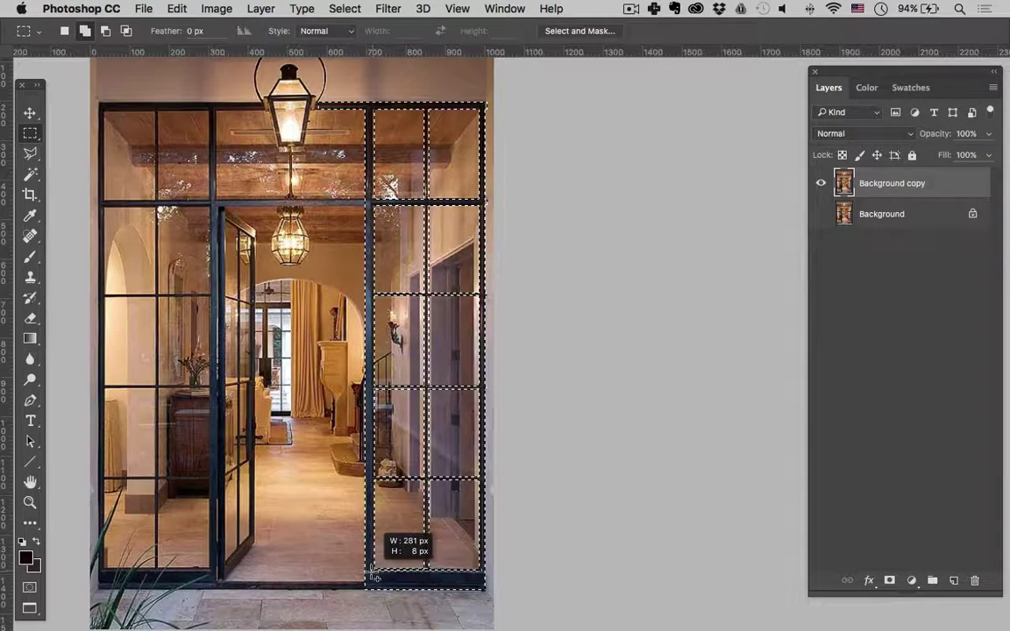
drag(375, 577, 368, 580)
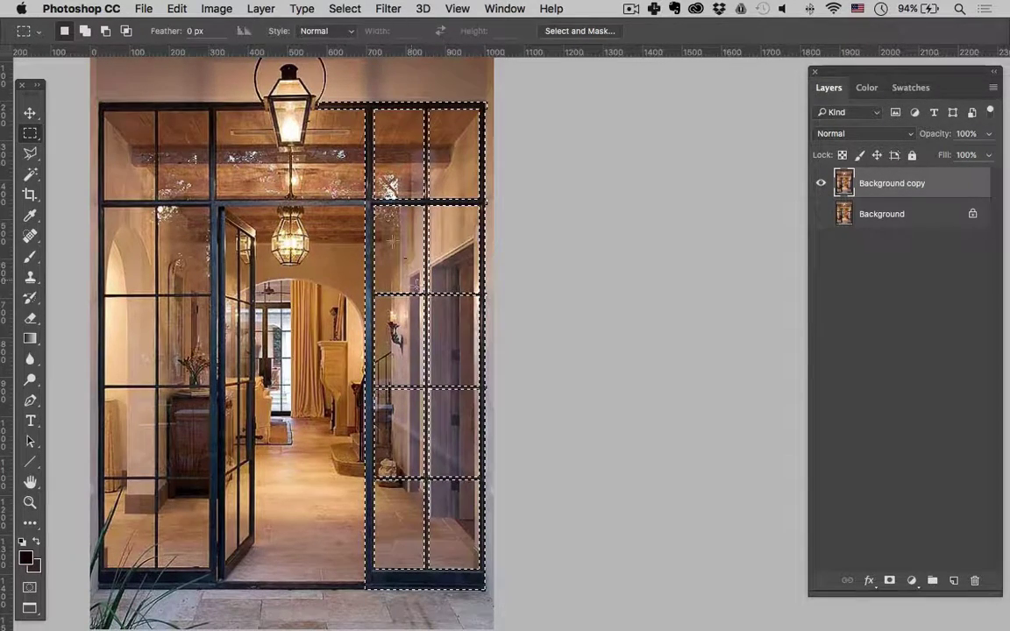
key(shift)
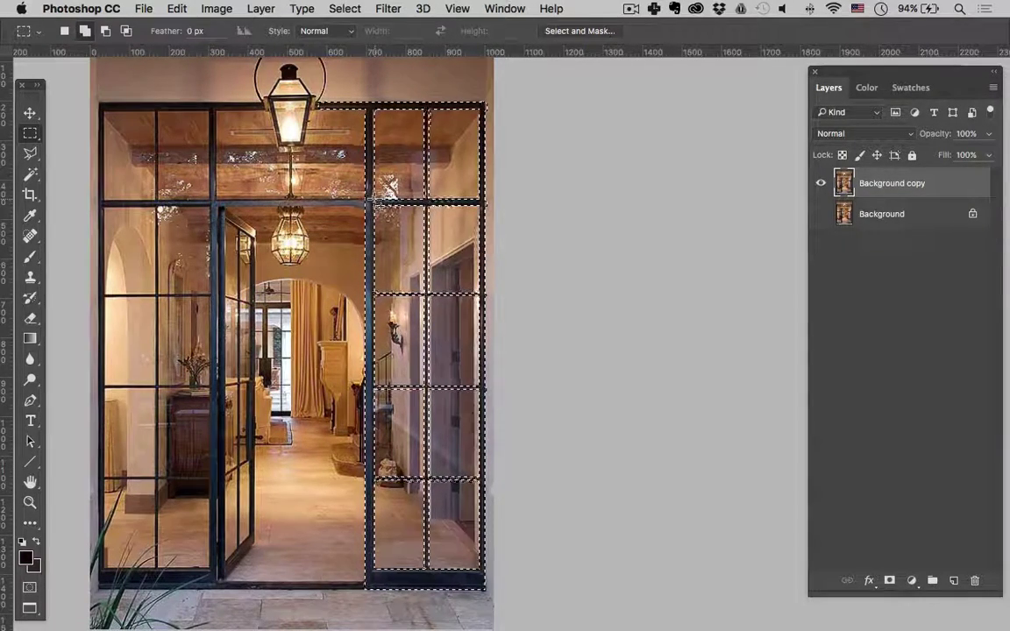
drag(334, 205, 289, 206)
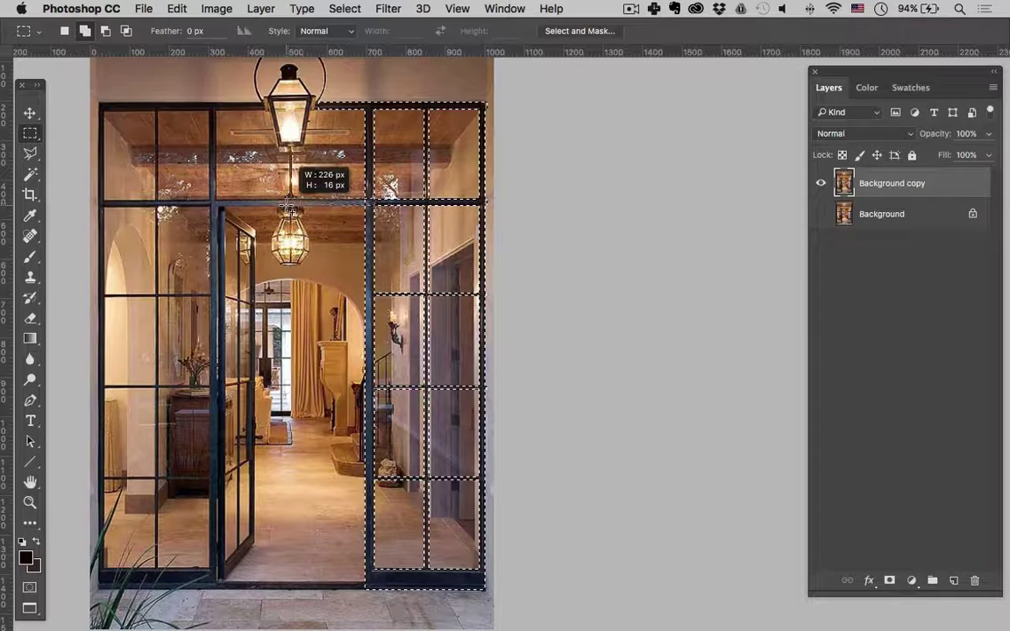
drag(289, 207, 287, 207)
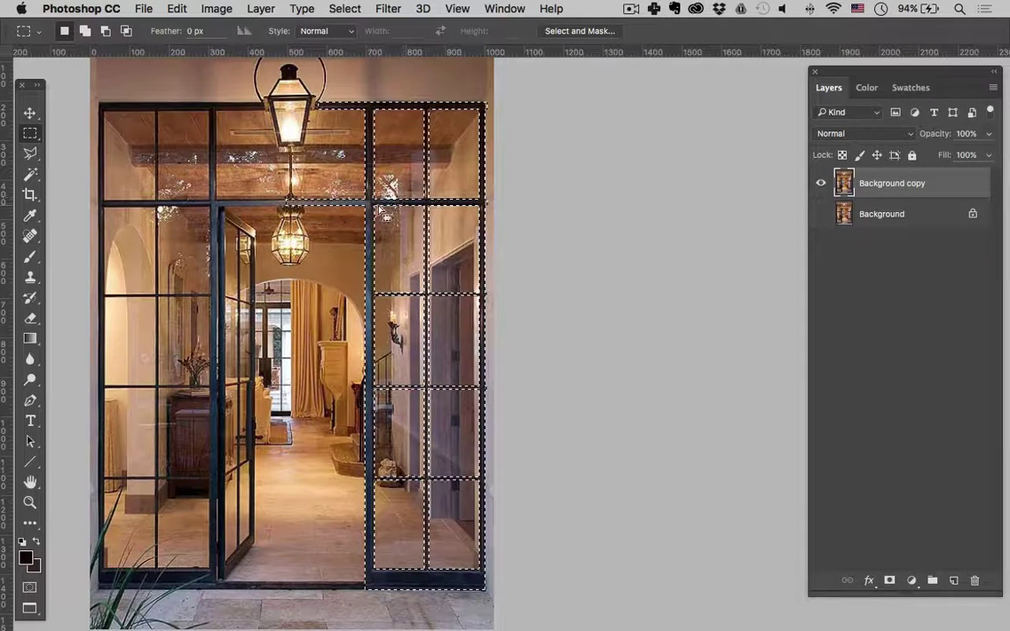
key(shift)
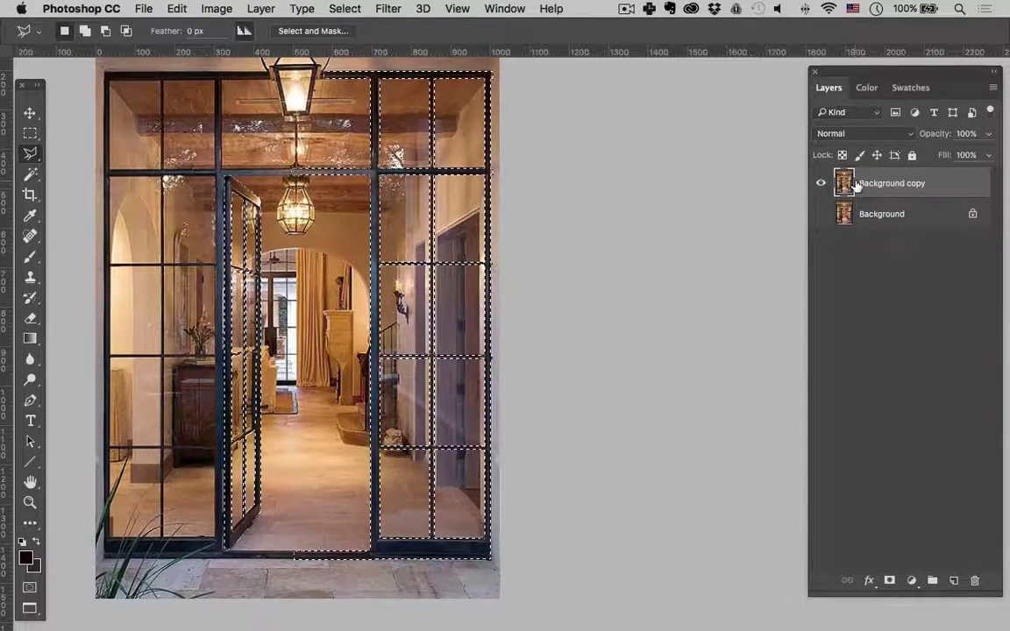
Mask Background copy to the selected frame, then duplicate it and flip the copy horizontally.
click(890, 582)
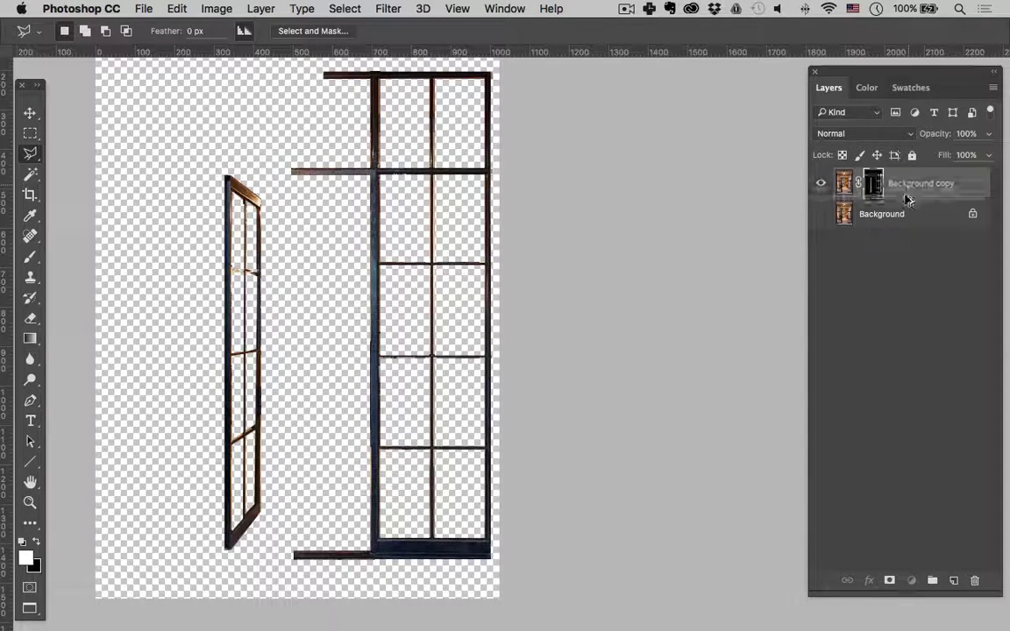
drag(912, 199, 913, 211)
key(super+t)
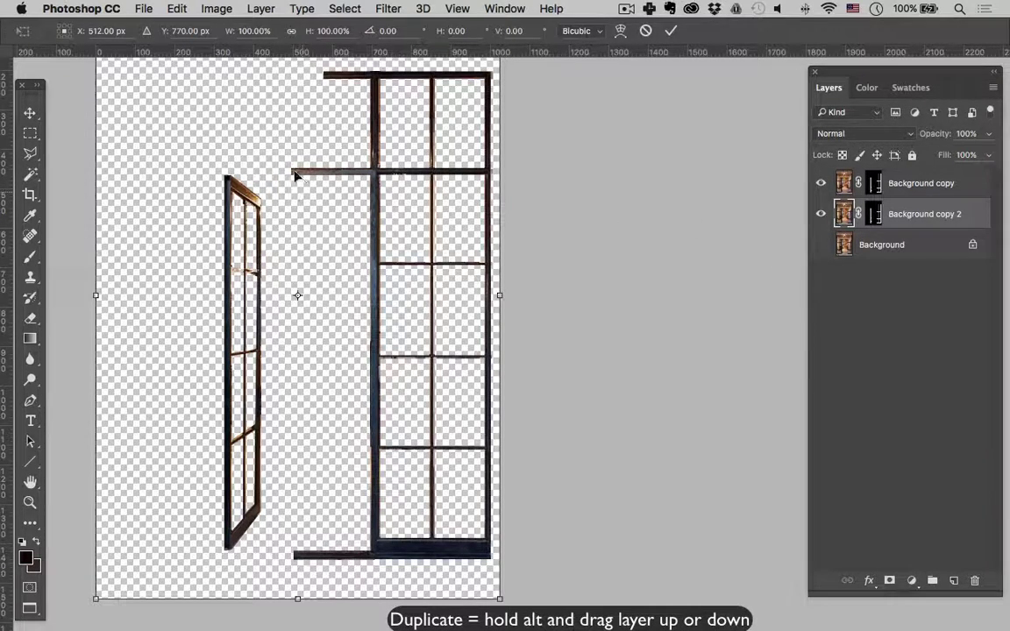
right_click(309, 218)
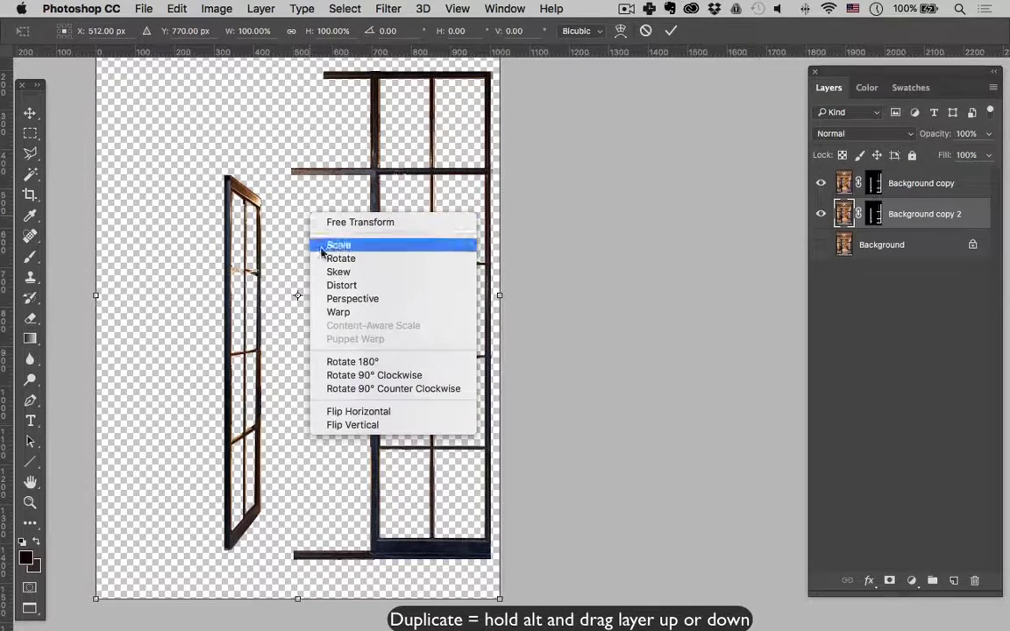
click(382, 412)
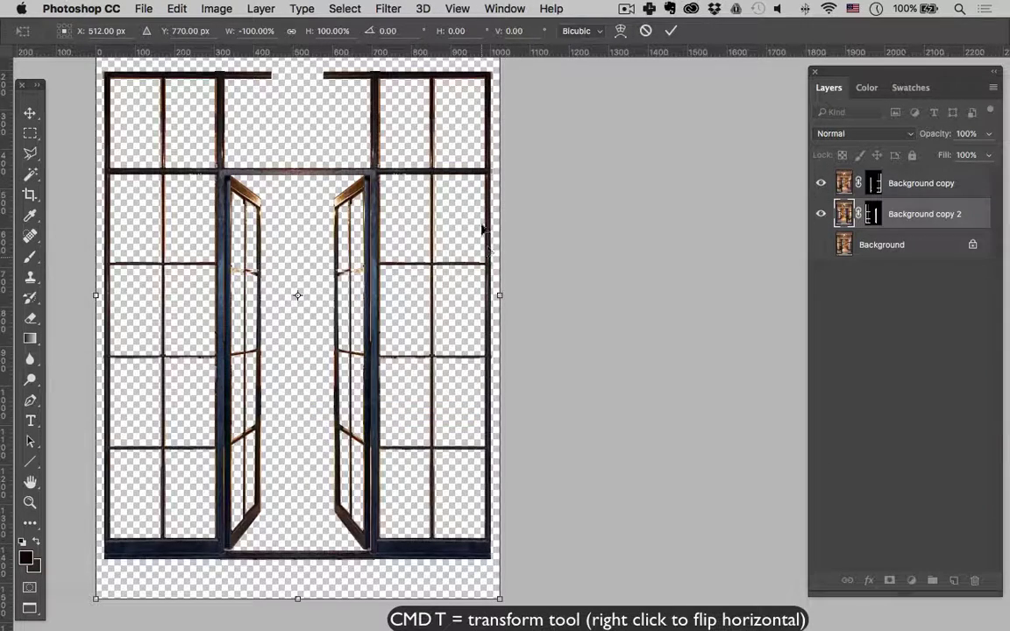
key(Return)
Toggle the mirrored frame copy's visibility to compare it with the original.
key(l)
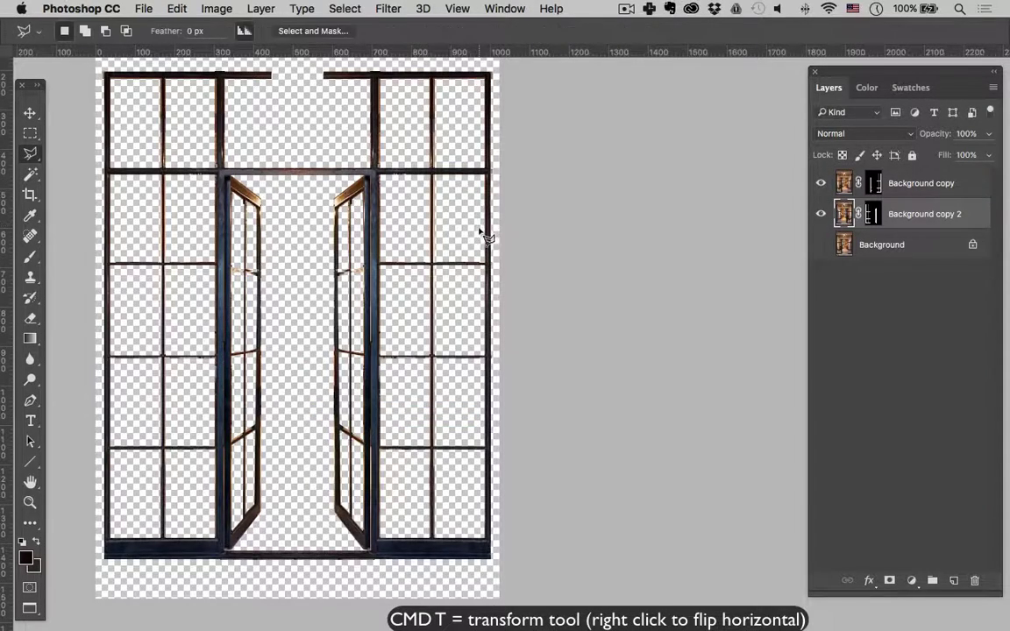
click(822, 214)
click(821, 214)
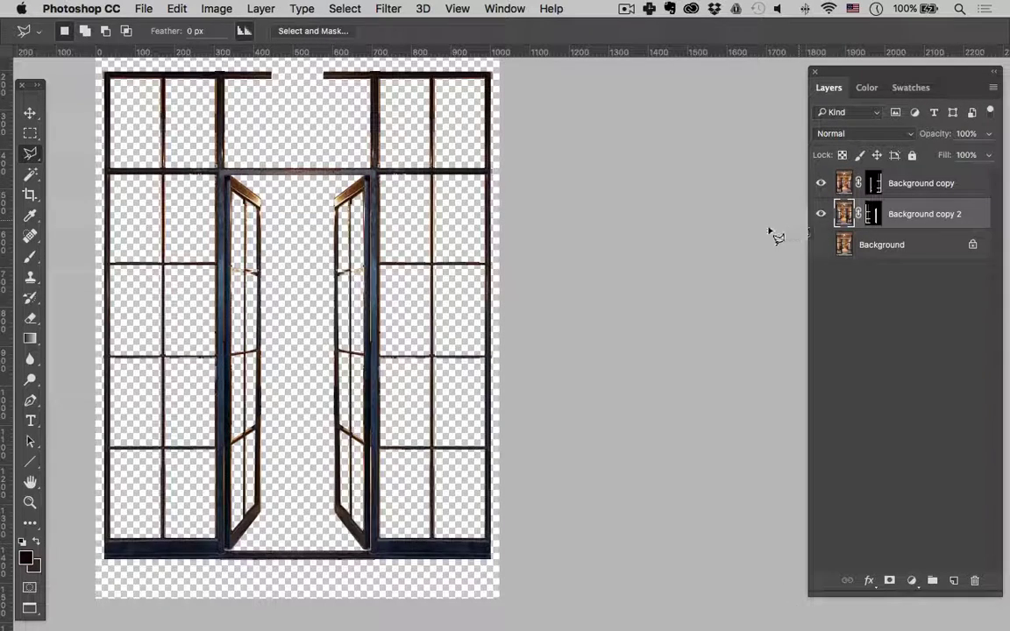
Hide the mirrored right-hand open door by filling its selected area black in the mask.
key(m)
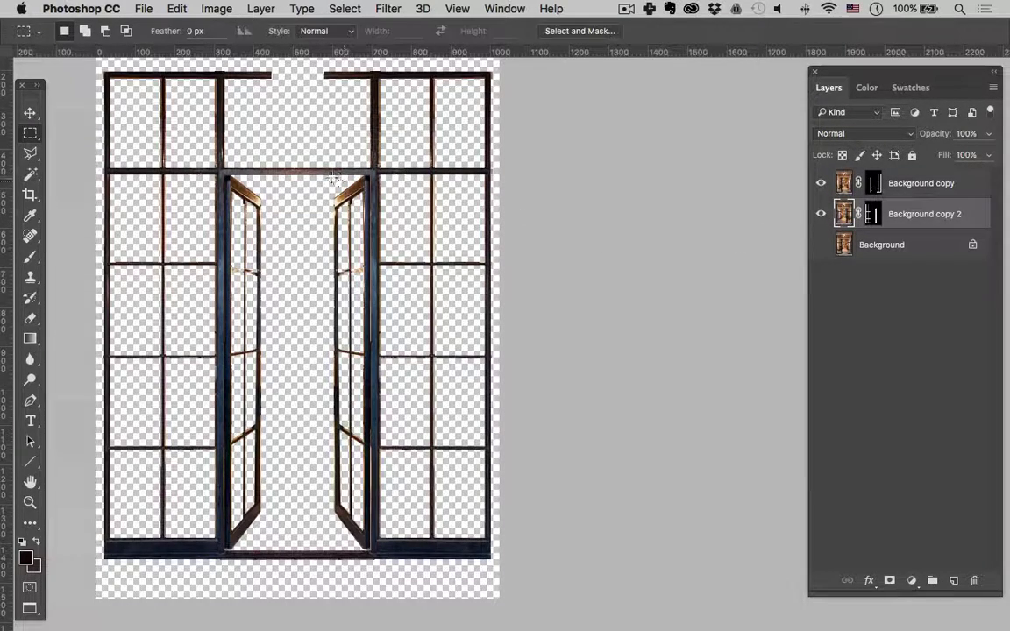
drag(317, 176, 372, 550)
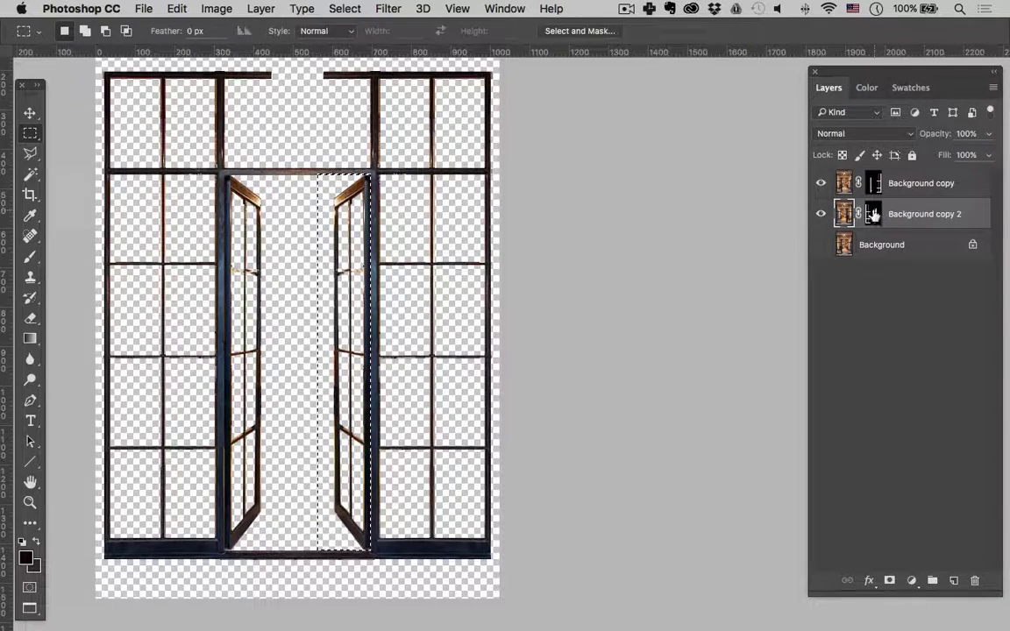
key(x)
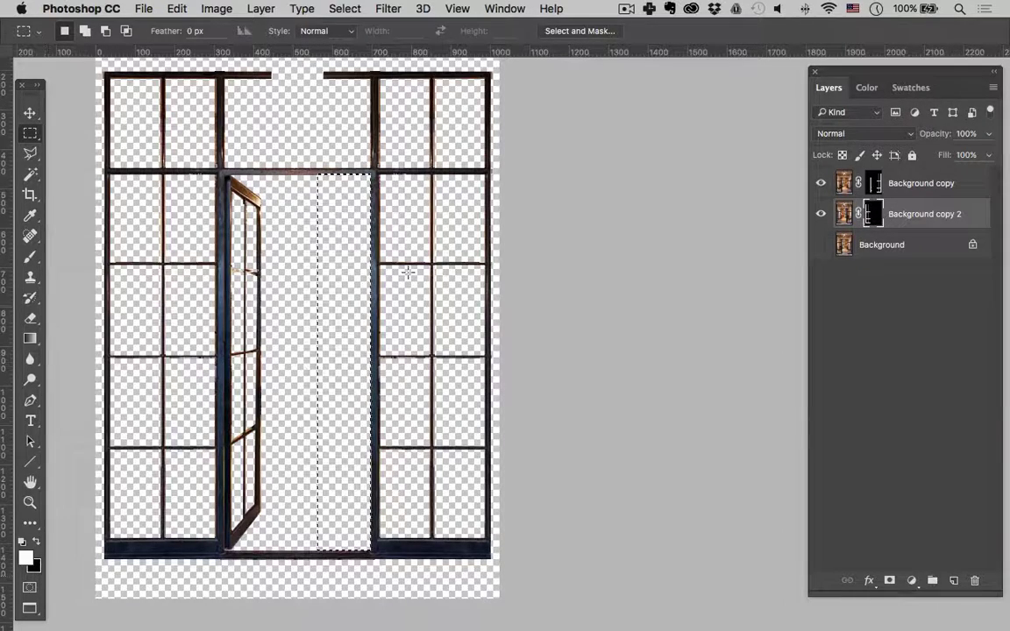
key(super+BackSpace)
key(super+d)
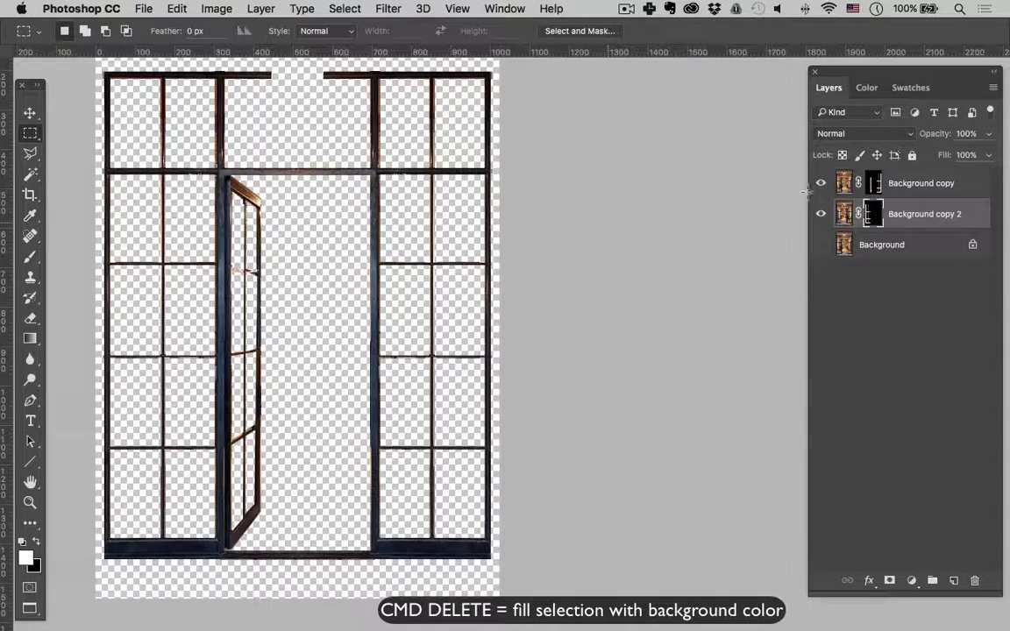
Leave the original Background layer hidden and make Background copy the active layer.
click(821, 246)
click(821, 246)
click(820, 248)
click(819, 249)
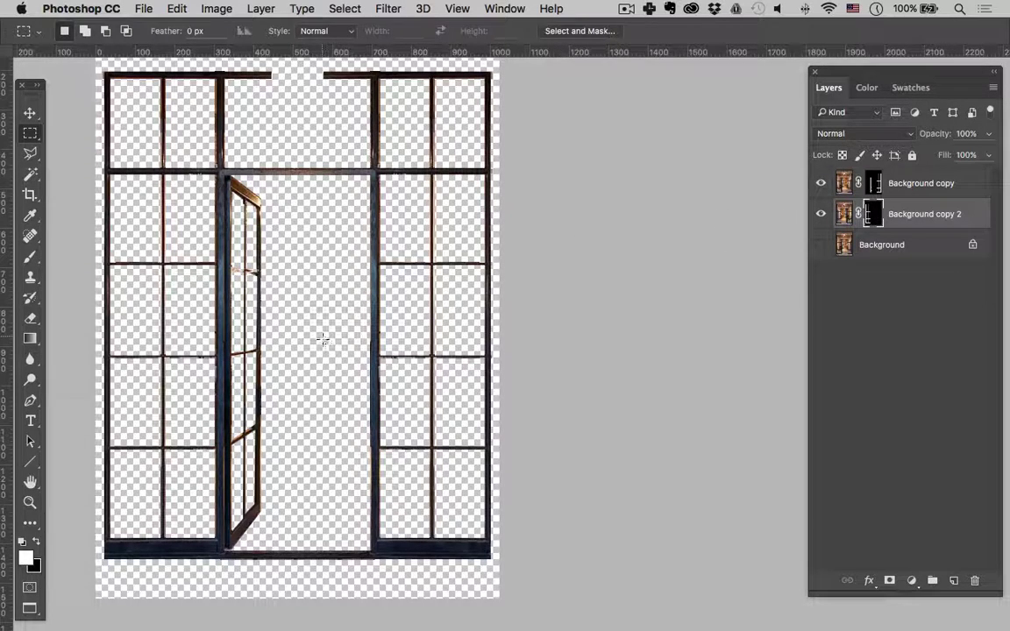
click(928, 186)
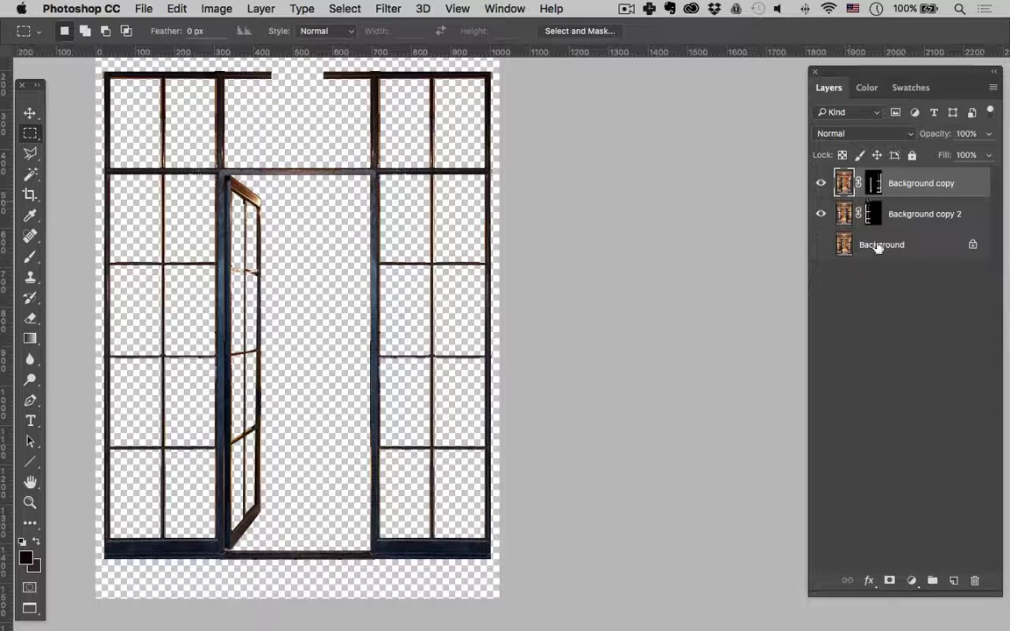
Add a Hue/Saturation adjustment with Saturation −44 and Hue +28.
click(913, 584)
click(943, 439)
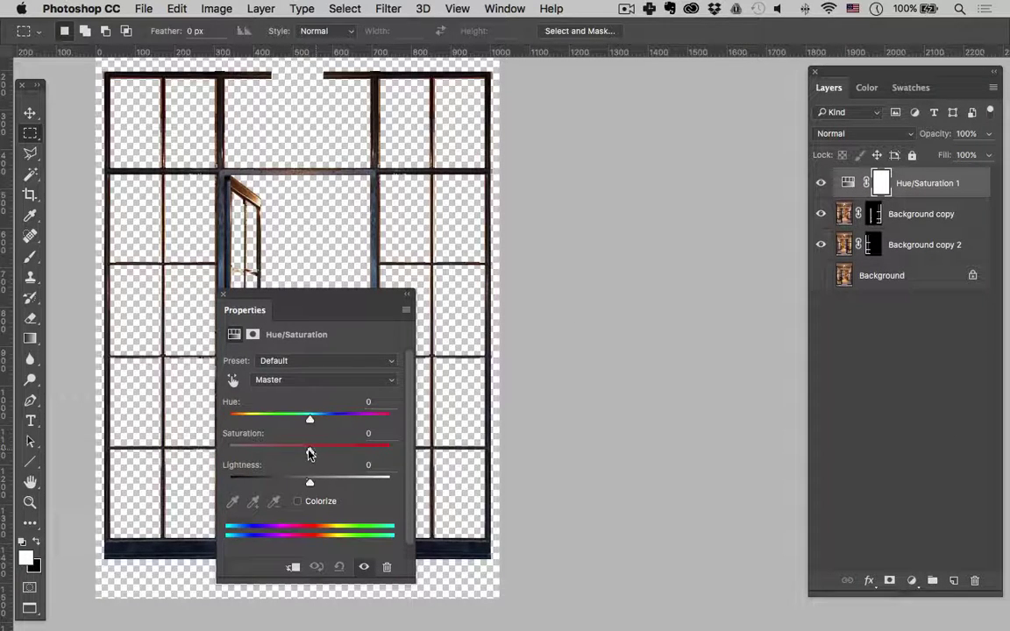
drag(309, 454, 204, 451)
drag(352, 300, 635, 247)
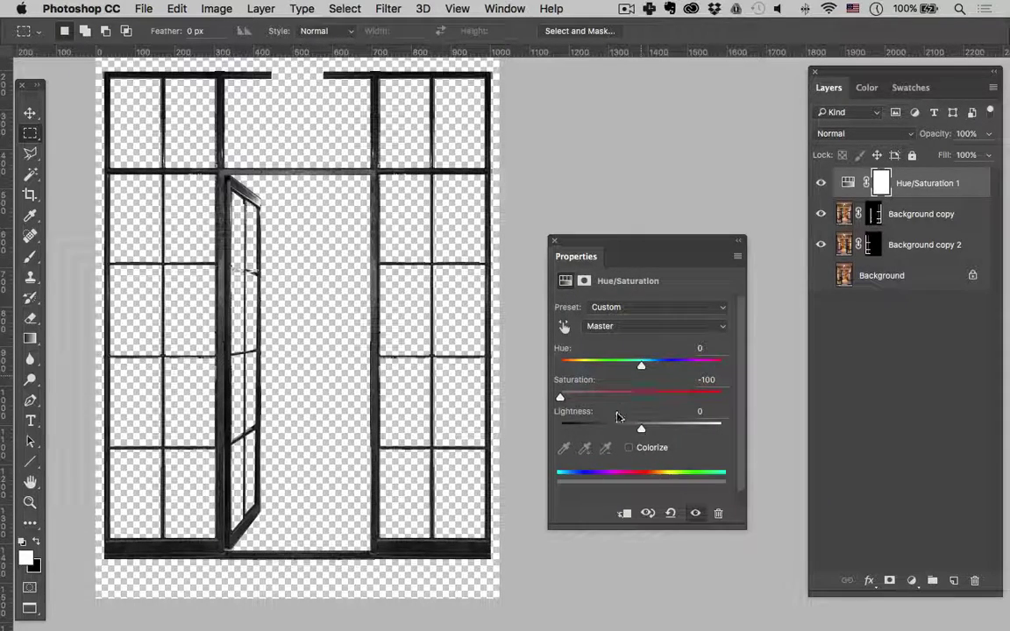
drag(561, 397, 605, 400)
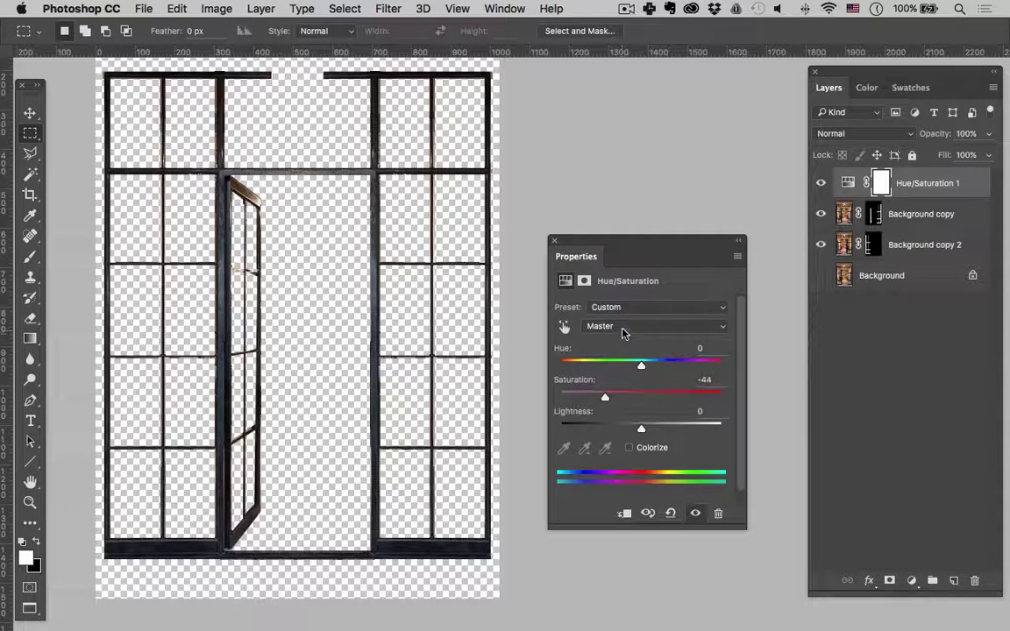
drag(641, 369, 656, 366)
click(555, 240)
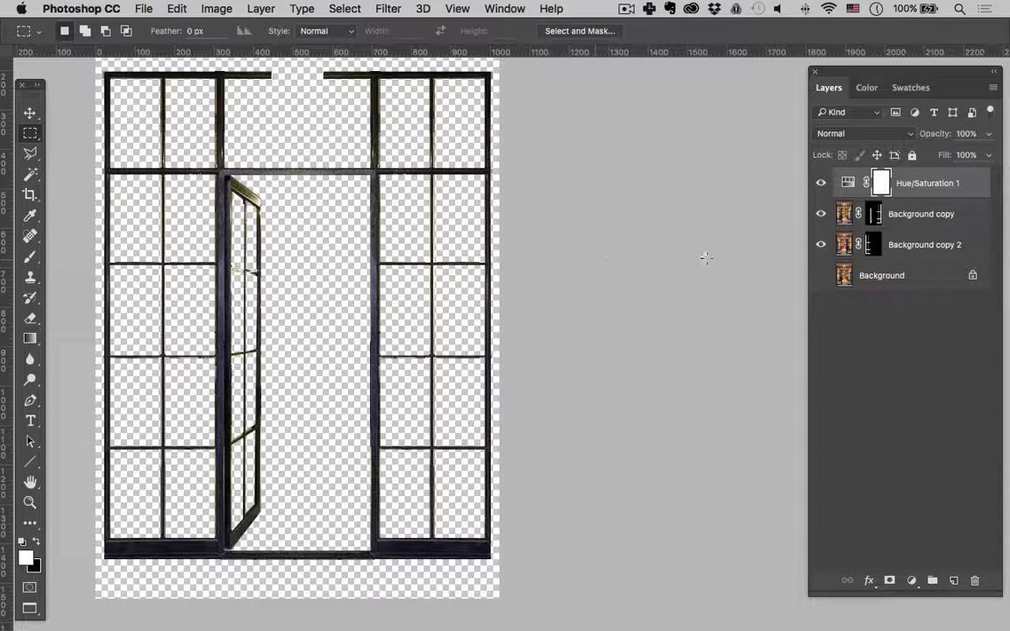
Add a new layer and set the foreground colour to light blue #5db5ff.
click(953, 581)
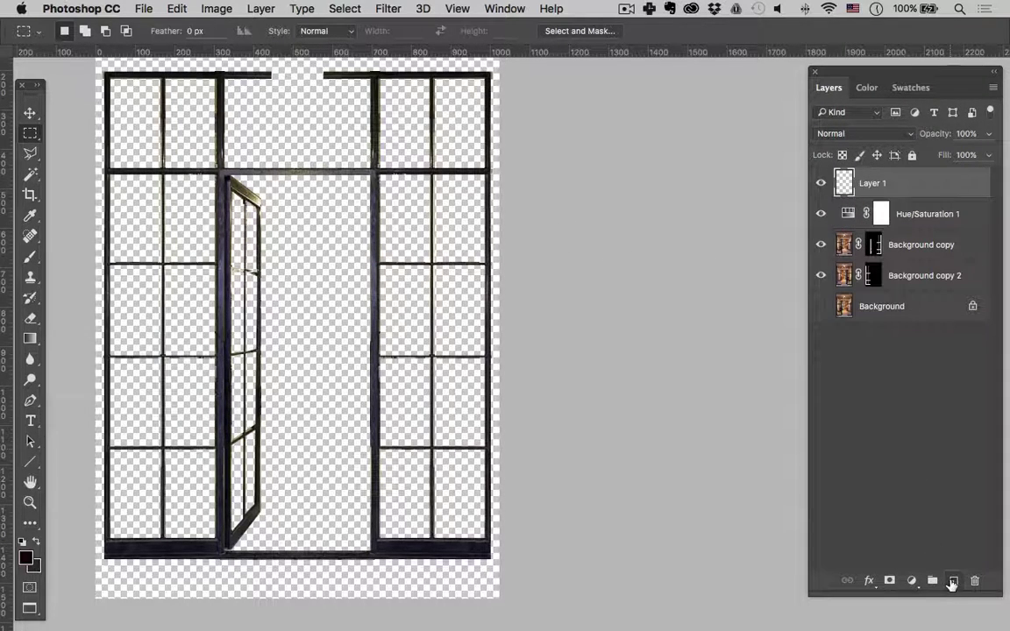
click(27, 560)
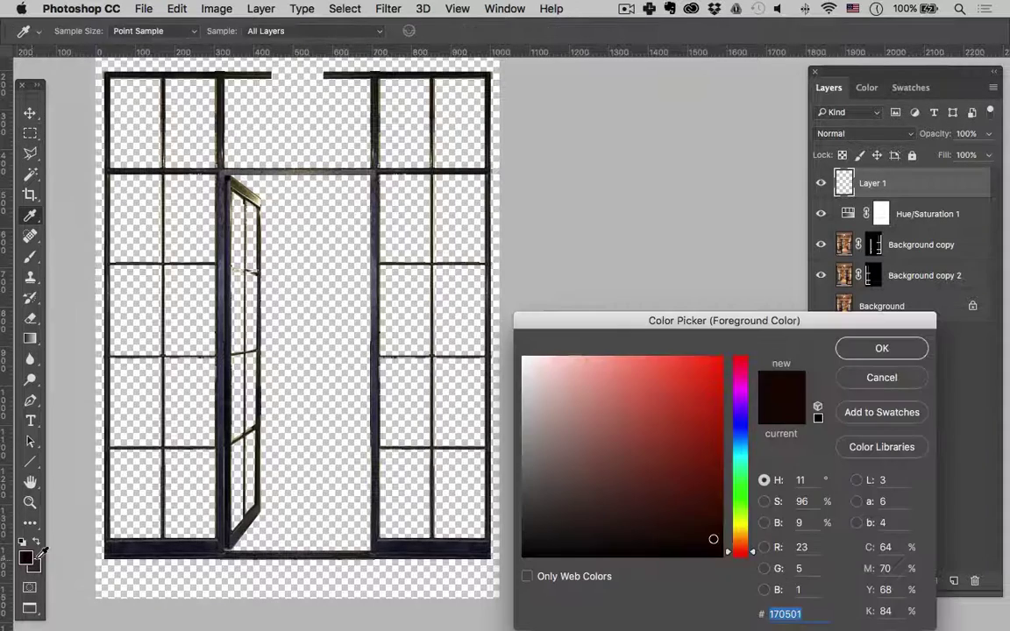
mouse_move(741, 450)
mouse_down()
mouse_move(741, 429)
mouse_move(741, 440)
mouse_up()
click(646, 380)
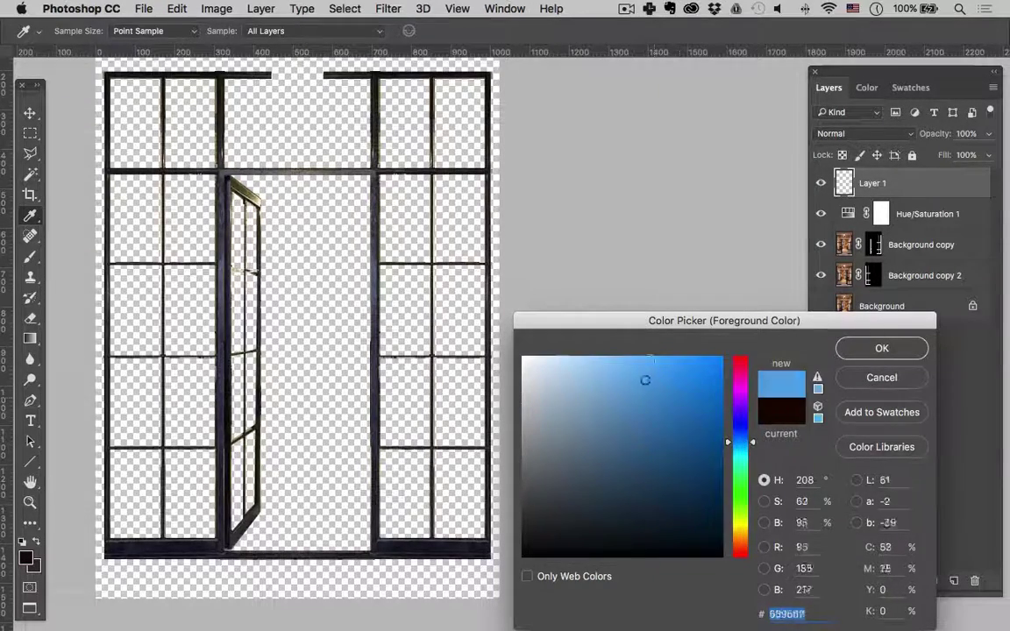
click(881, 349)
Fill Layer 1 with the light blue and set its blend mode to Color.
key(m)
key(shift+alt+a)
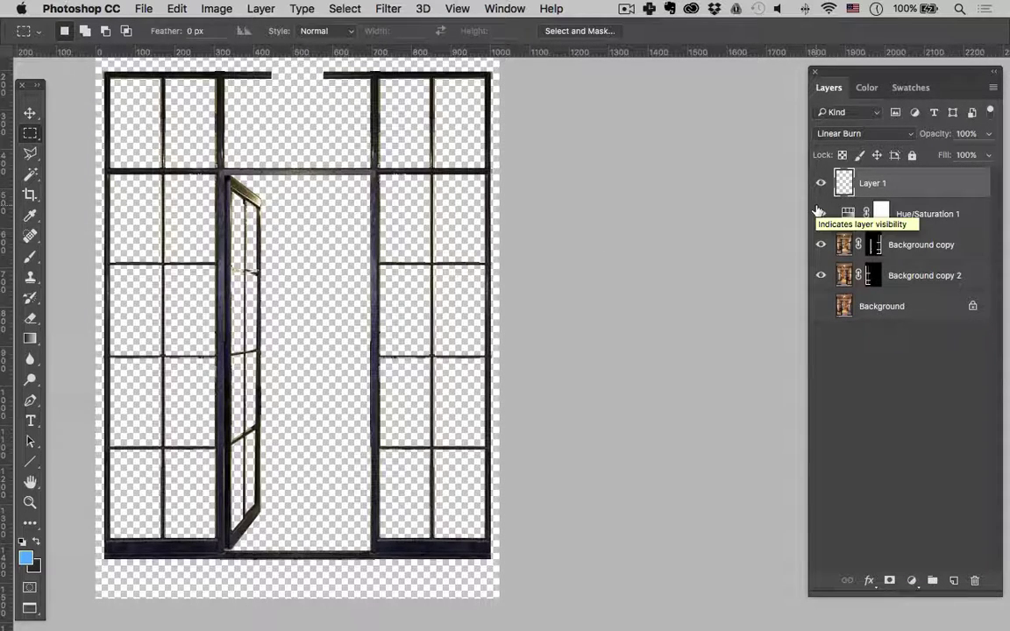
key(alt+BackSpace)
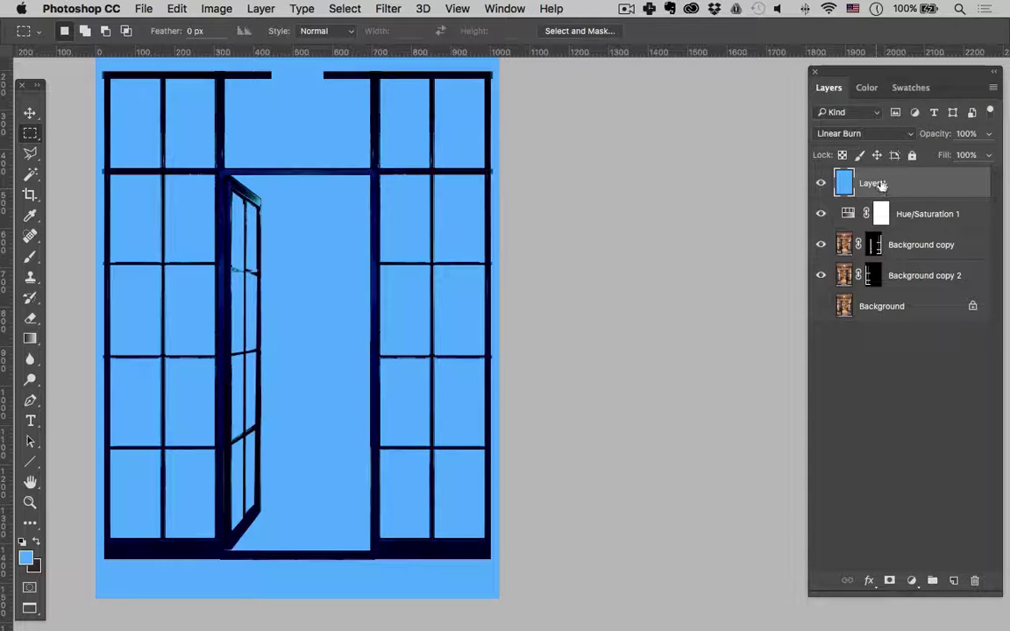
click(870, 134)
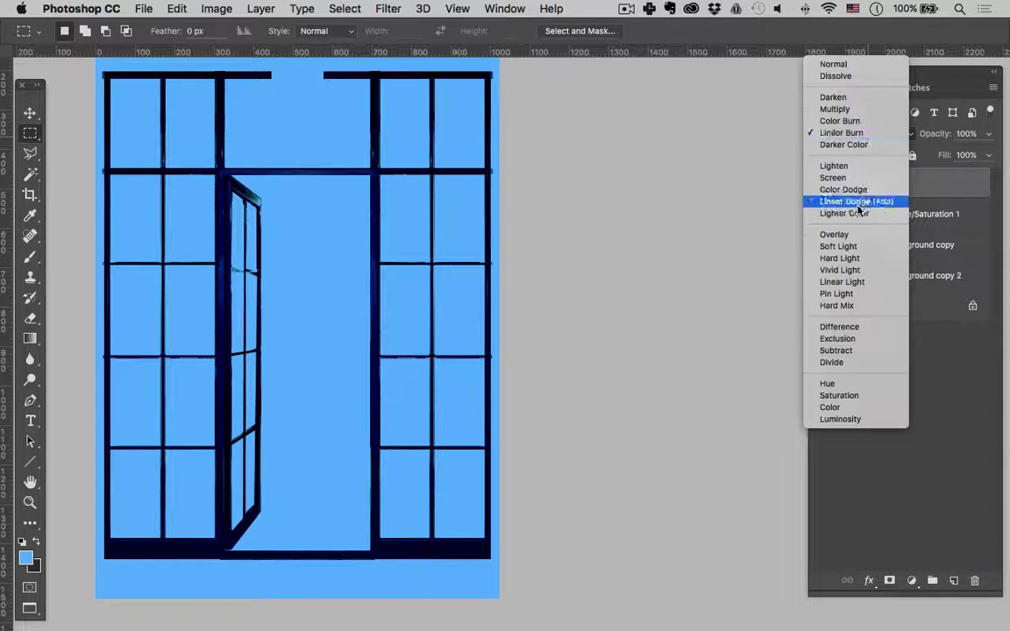
click(834, 407)
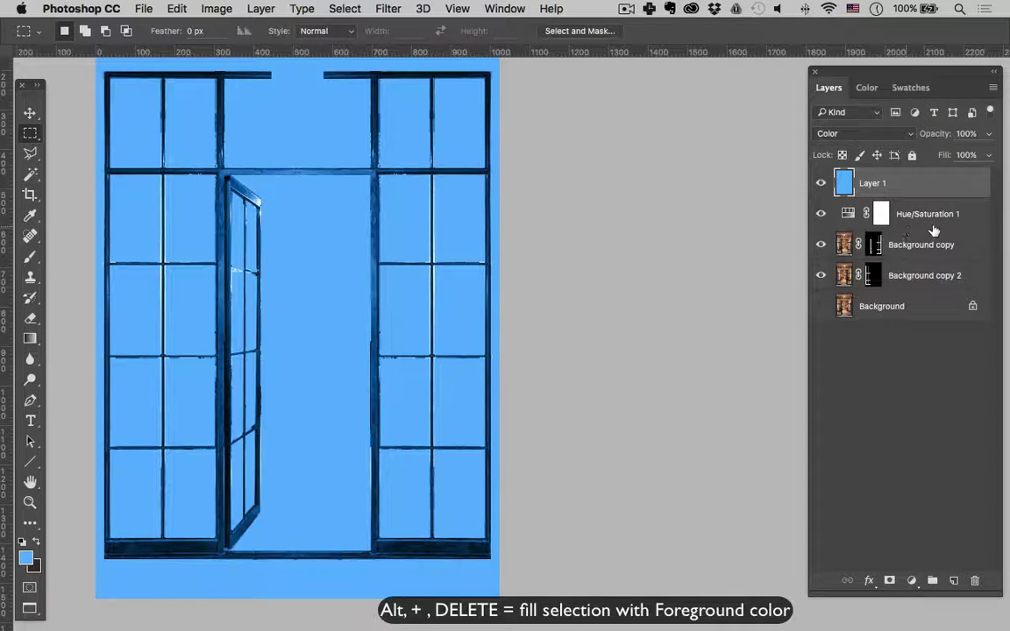
Delete Hue/Saturation 1, clip Layer 1 to Background copy at 10%, and clip a copy to Background copy 2.
click(821, 214)
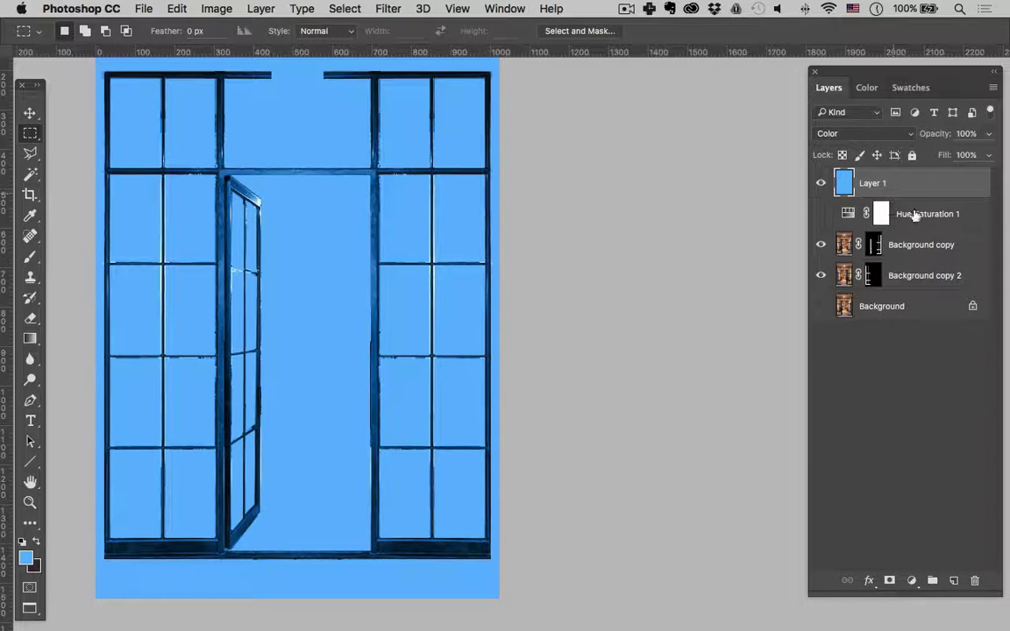
drag(892, 214, 973, 579)
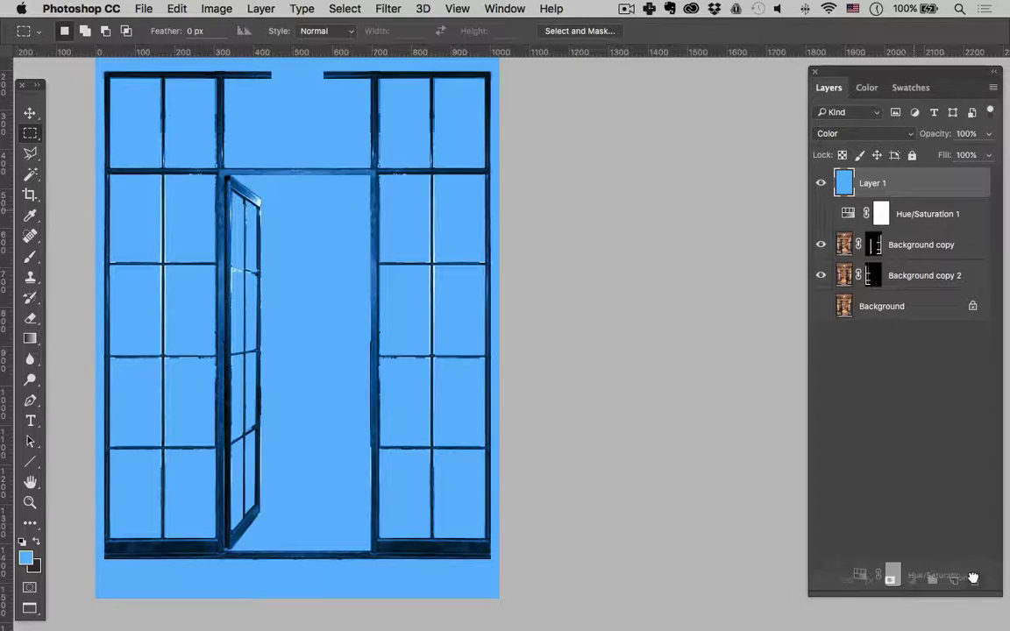
alt+click(896, 197)
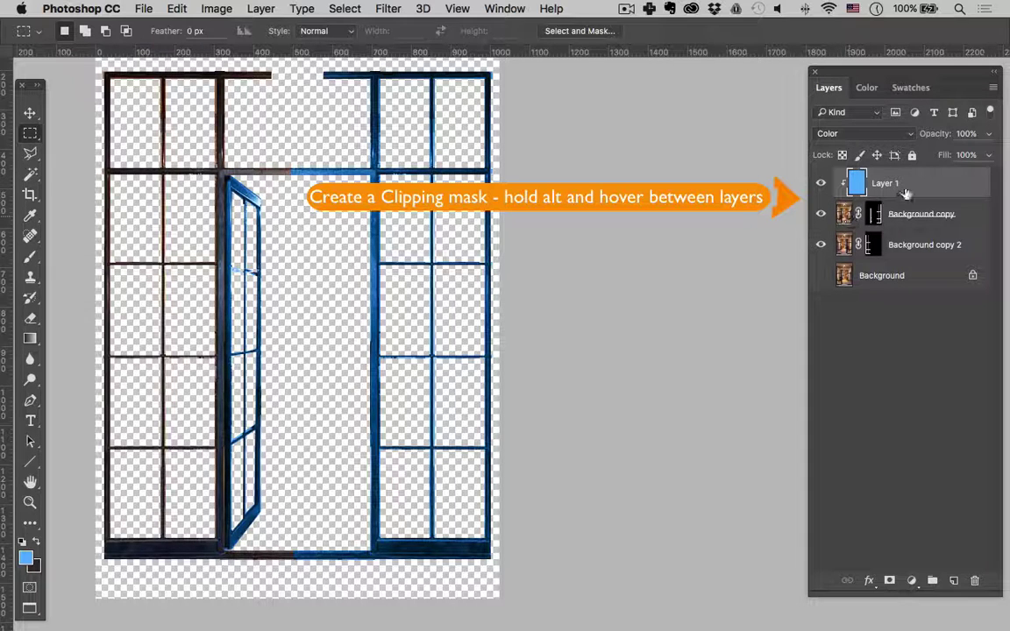
click(988, 133)
drag(991, 152, 922, 156)
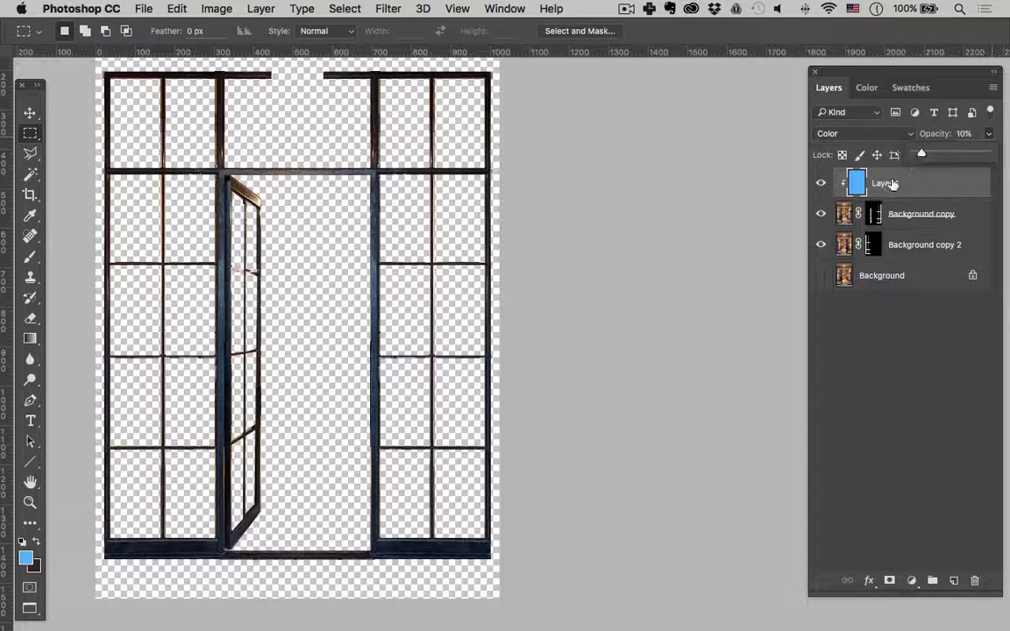
drag(904, 202, 900, 260)
alt+click(895, 256)
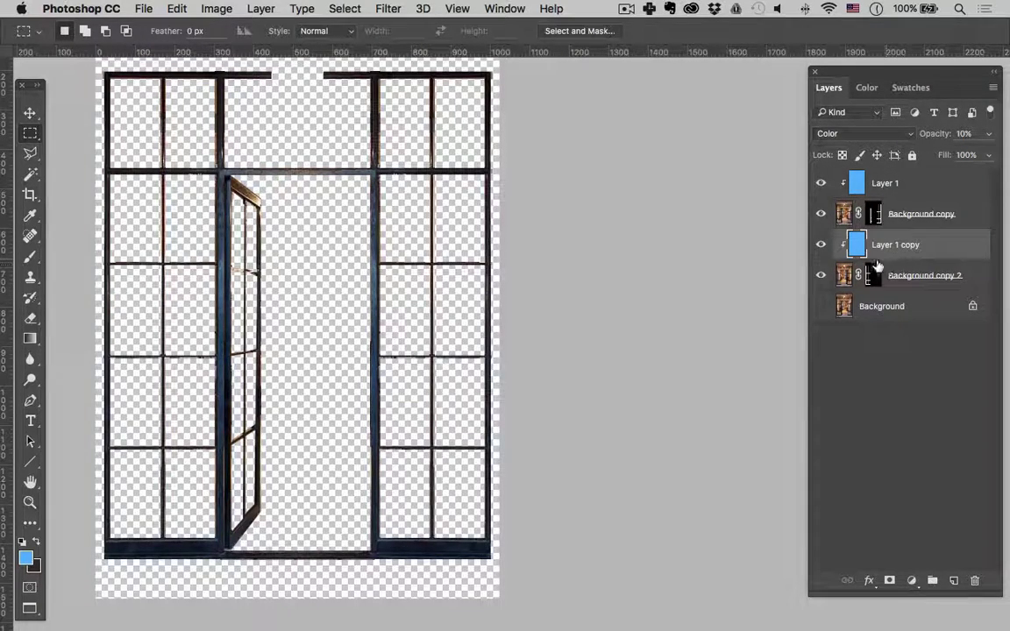
Raise the upper Layer 1 tint's opacity to 33%.
key(alt+period)
key(z)
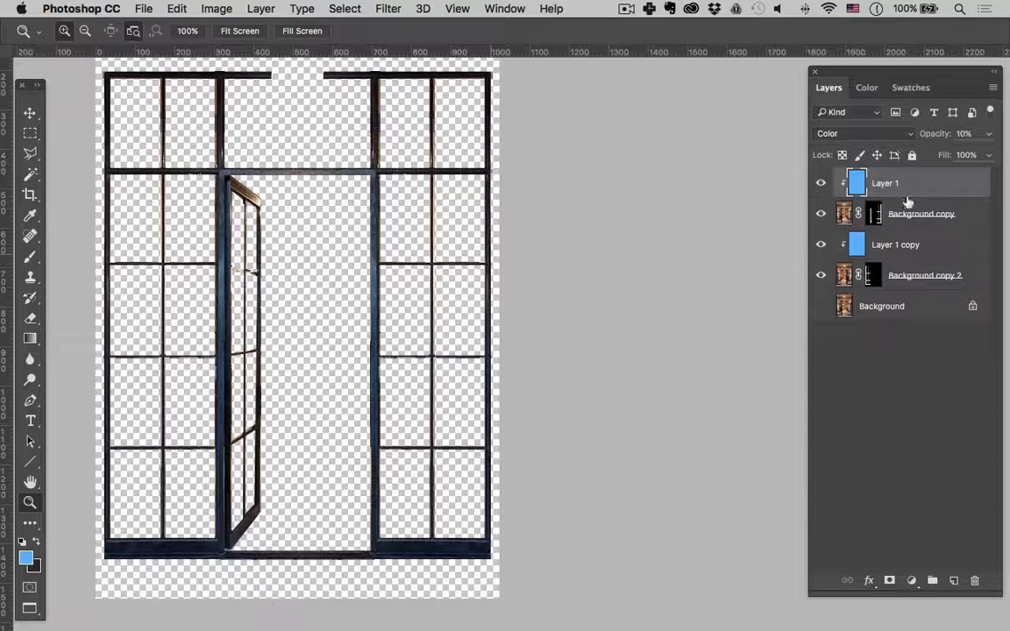
click(991, 135)
drag(945, 154, 942, 153)
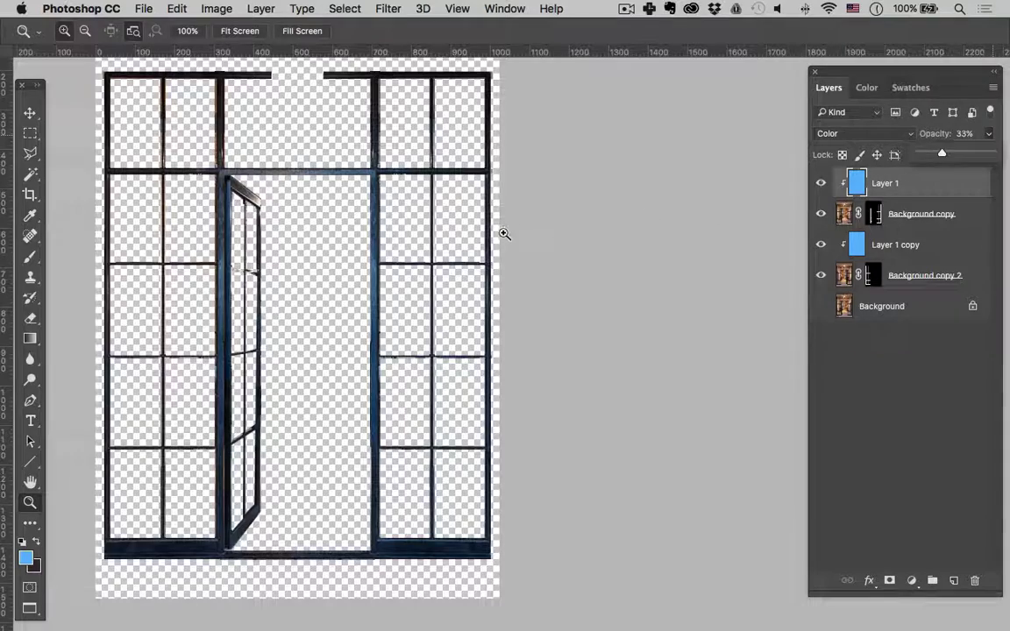
Delete Layer 1's tint from the right-hand side of the frame, then deselect and zoom out.
key(m)
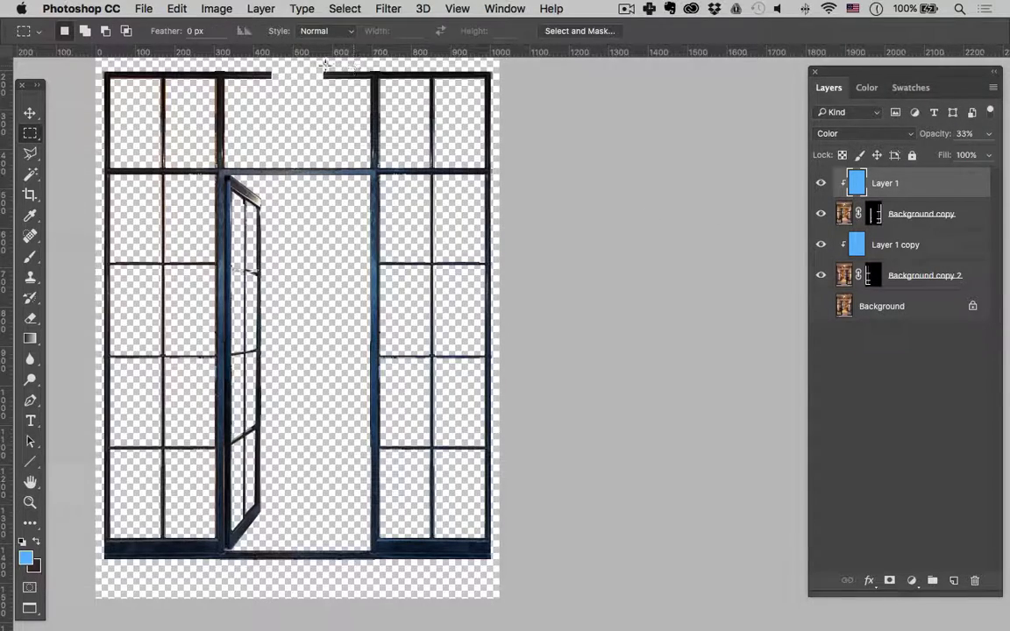
drag(325, 65, 493, 563)
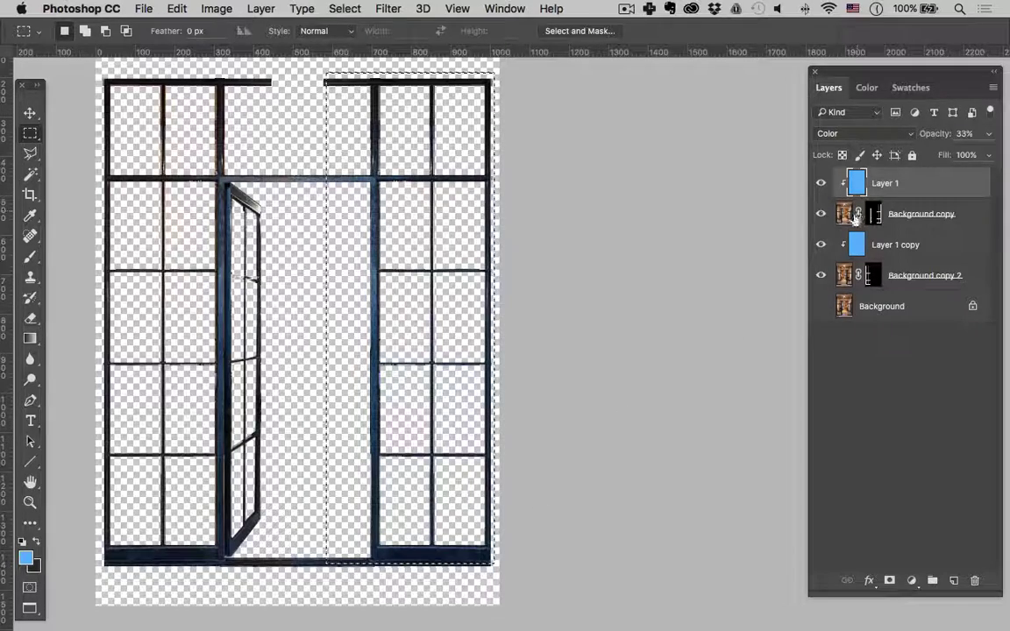
key(Delete)
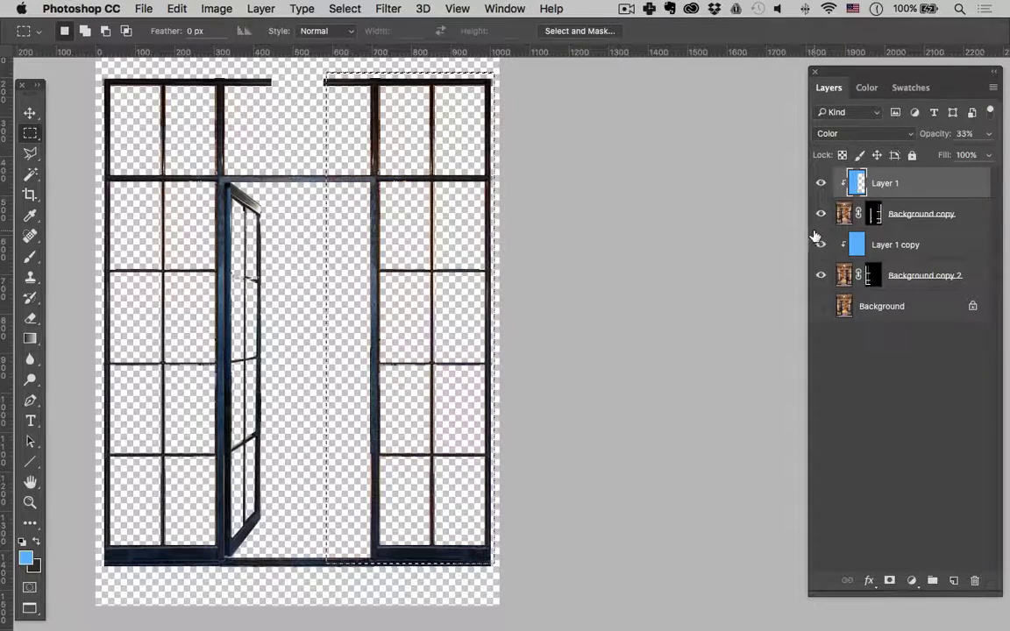
key(super+d)
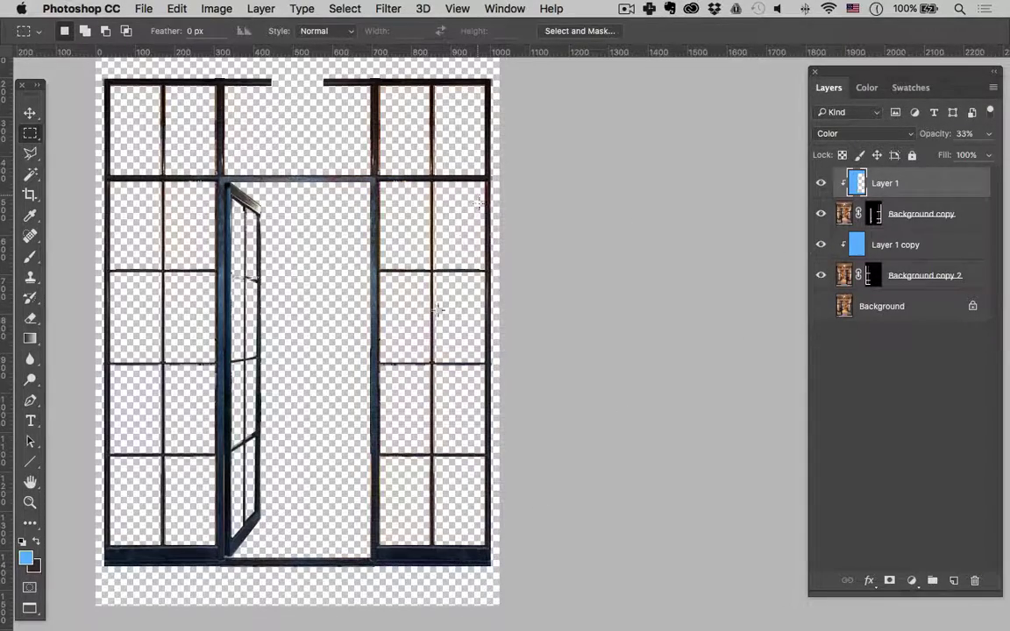
key(z)
alt+click(428, 340)
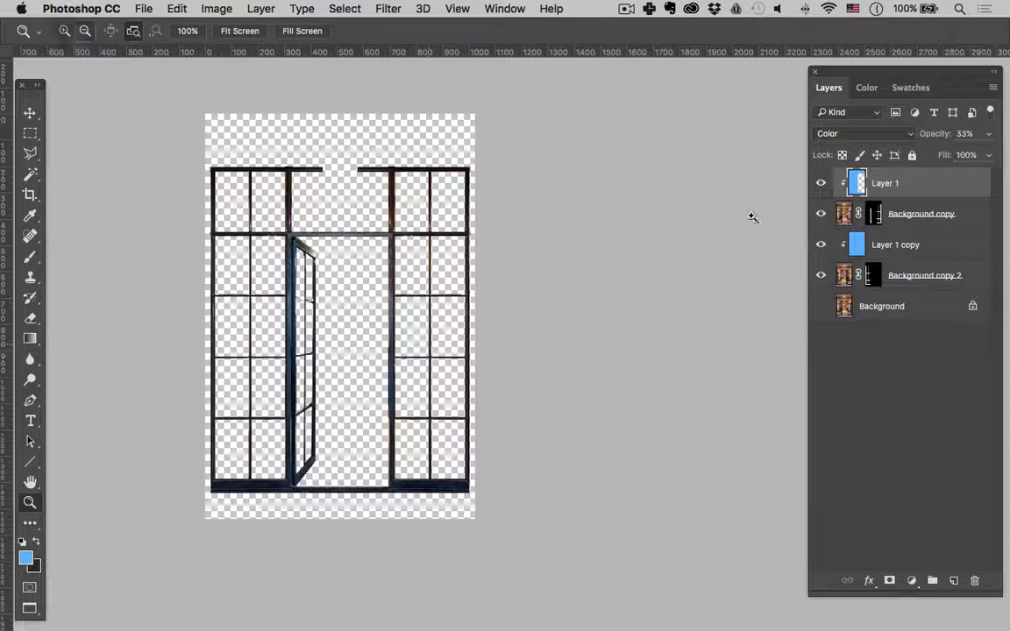
Merge the door and tint layers, Layer 1 through Background copy 2, into one layer.
click(902, 254)
click(852, 277)
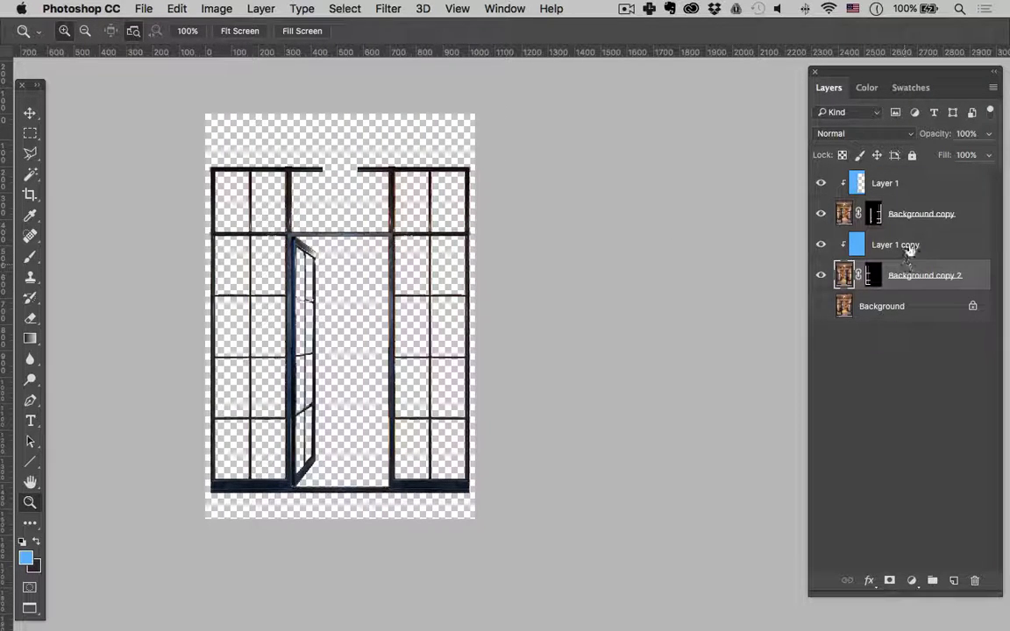
shift+click(896, 255)
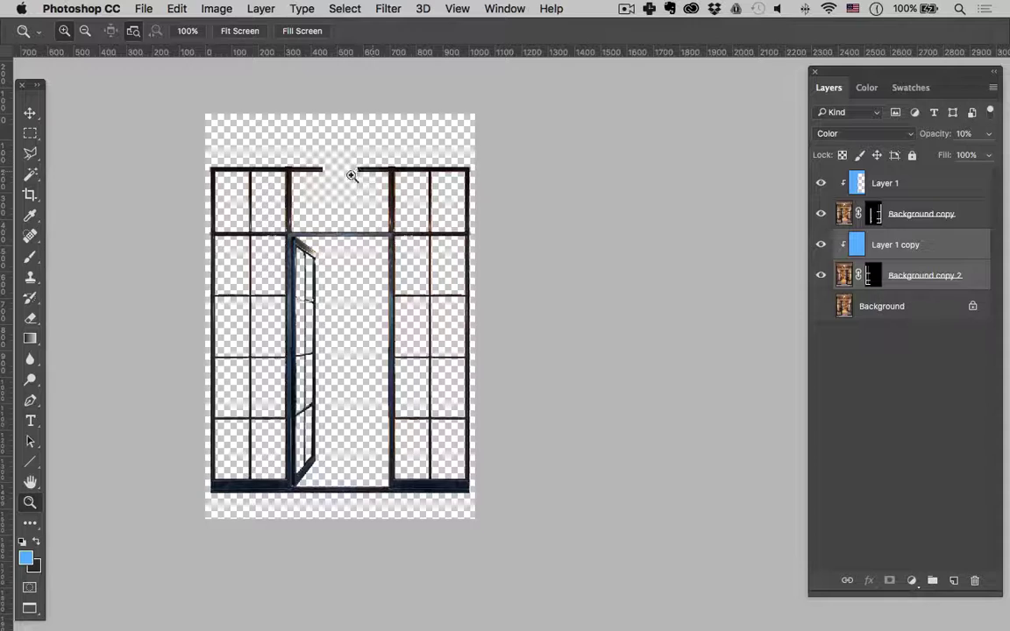
click(339, 174)
click(894, 274)
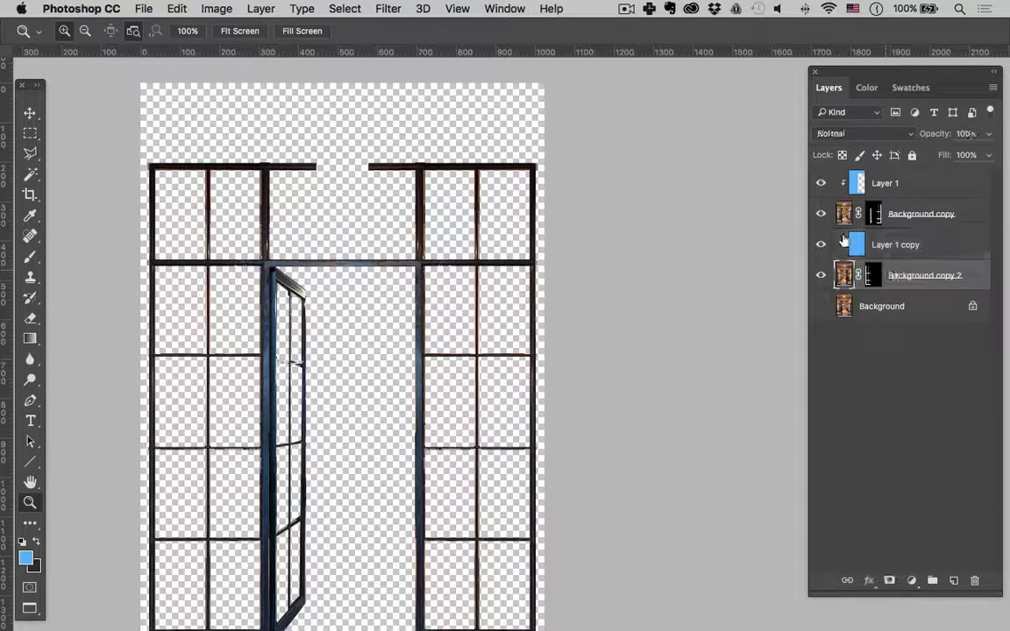
click(822, 275)
click(822, 276)
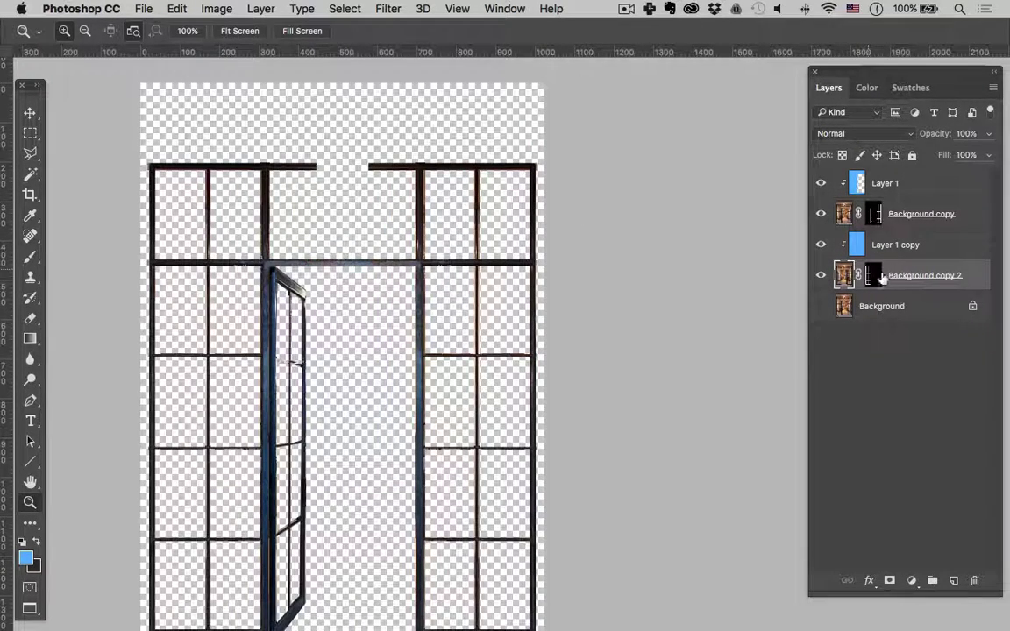
shift+click(903, 188)
right_click(909, 216)
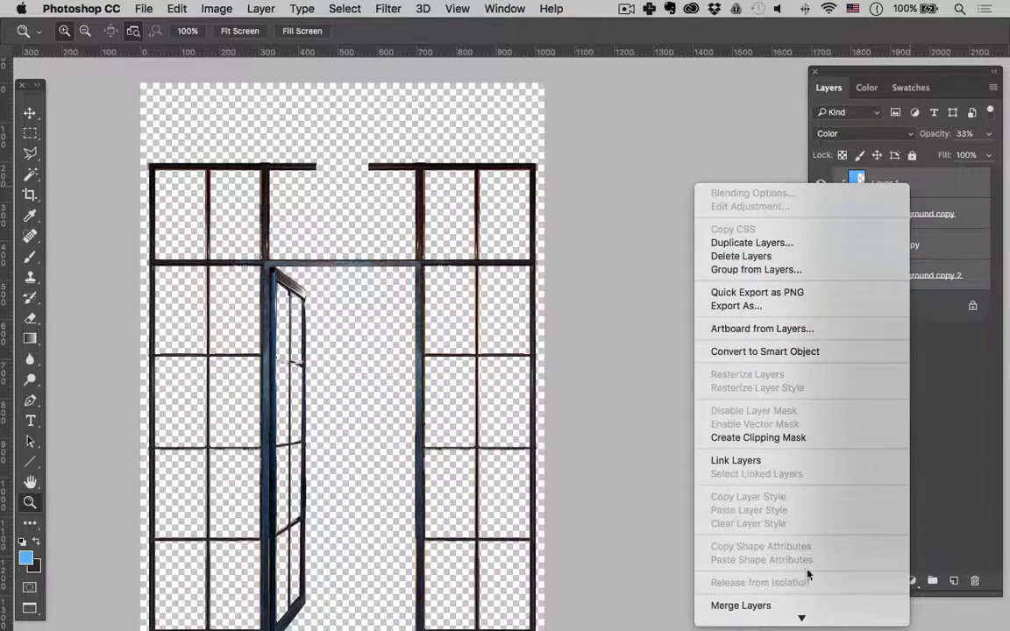
click(792, 471)
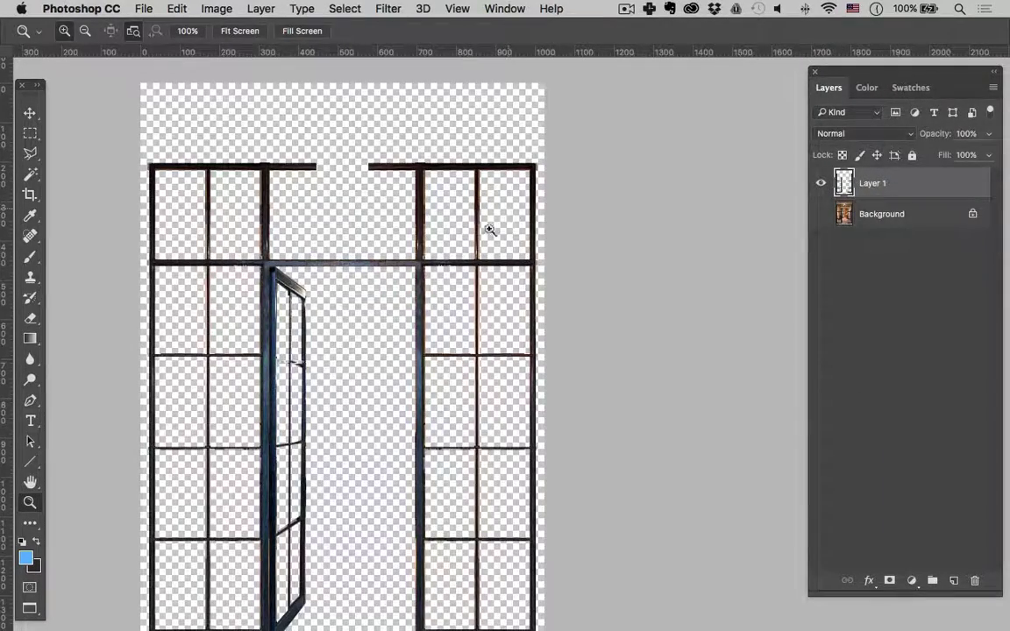
Copy a small piece of the top bar and stretch it rightward to close the gap.
key(m)
drag(313, 156, 325, 180)
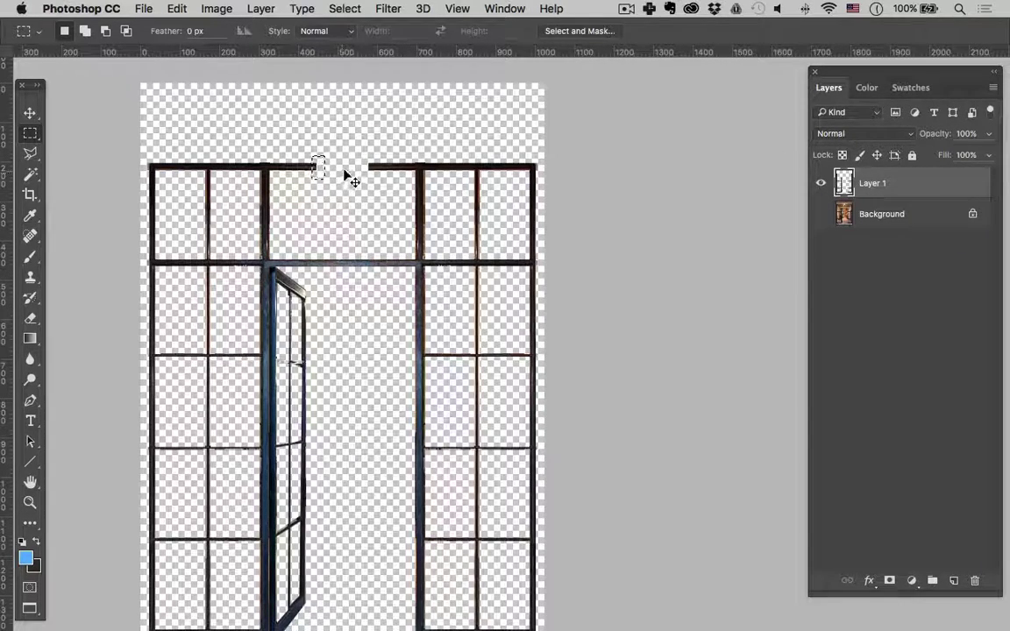
key(super+c)
key(super+t)
drag(348, 169, 485, 169)
key(Return)
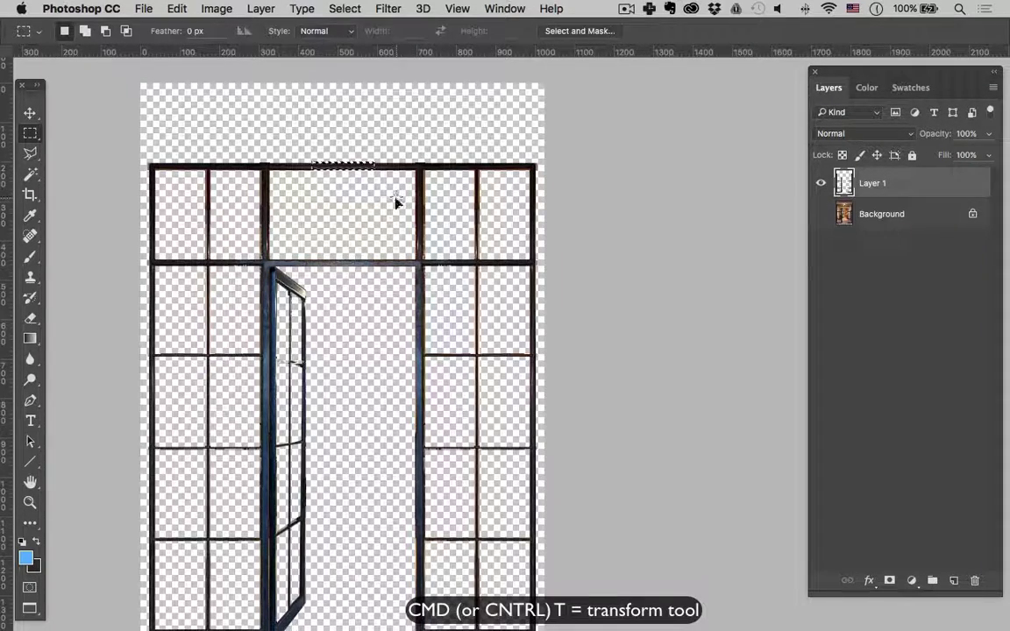
key(z)
alt+click(387, 230)
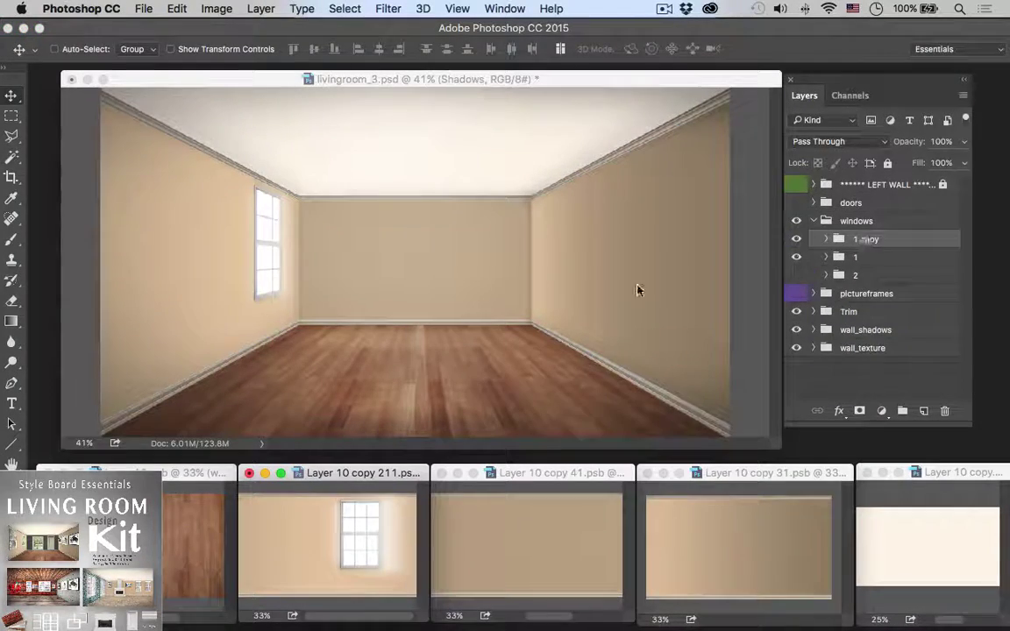
Drag a window into the room, shift the Leftwall_ group left, then select the right wall.
drag(359, 535, 285, 535)
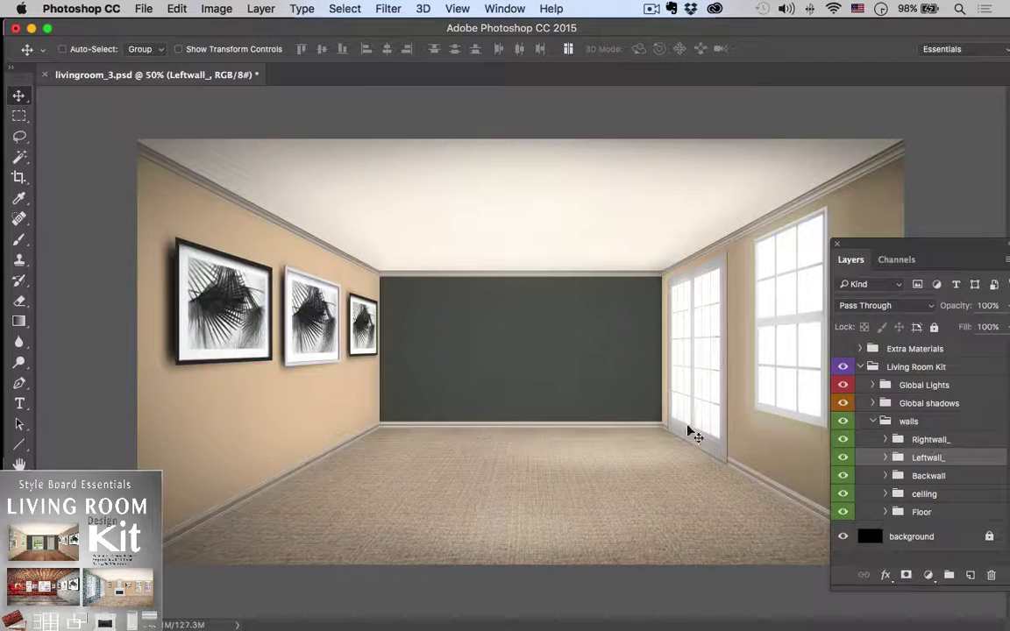
drag(513, 428, 456, 426)
super+click(710, 430)
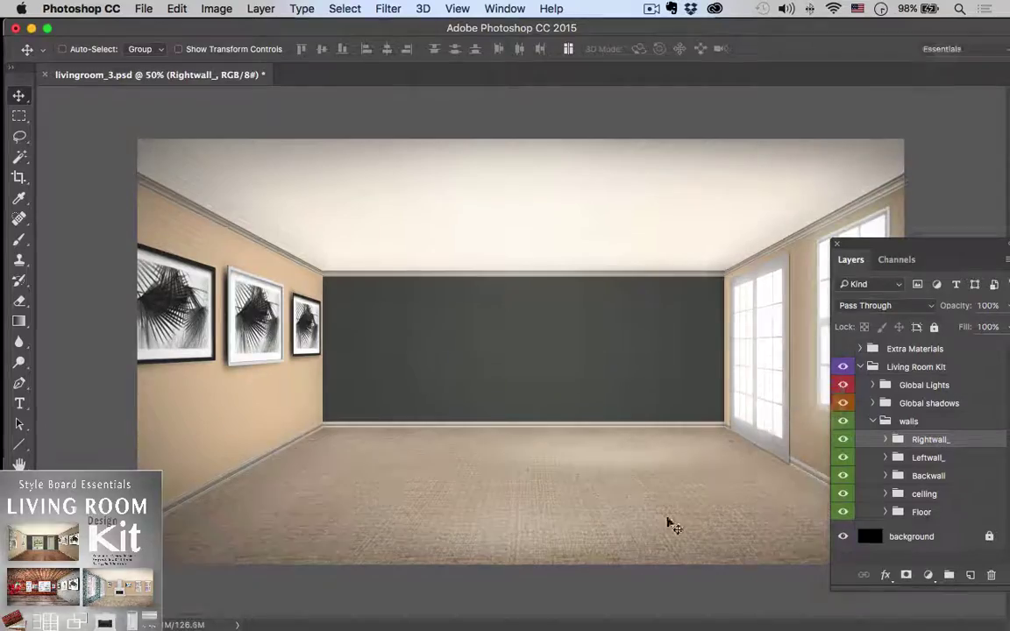